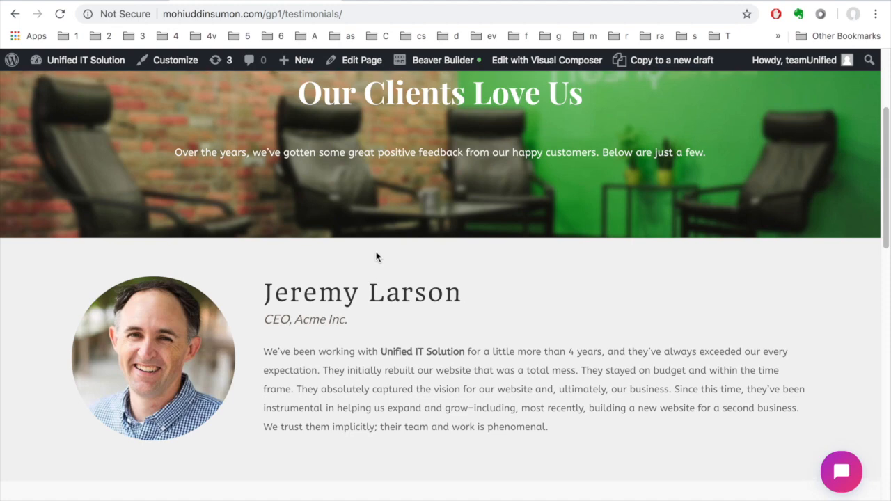
- Examine the reference testimonials page's hero banner, alternating client testimonials and closing contact call-to-action section
scroll(374, 256, up, 2)
scroll(396, 229, up, 3)
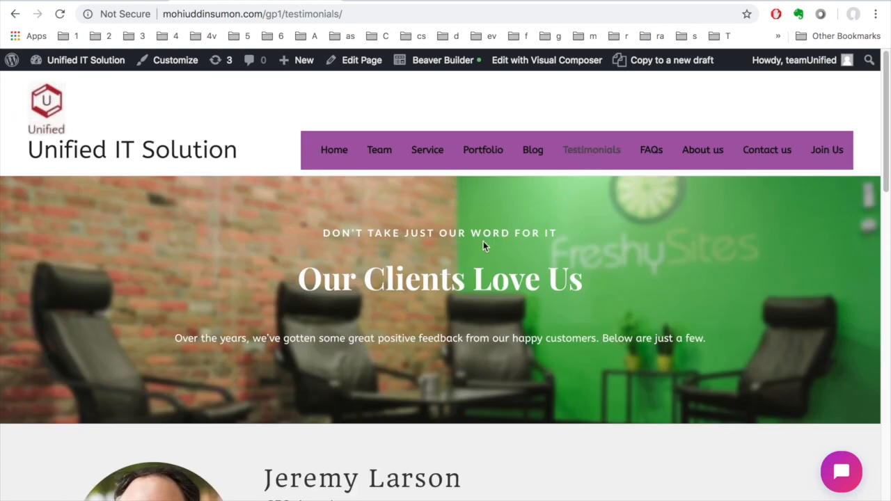
scroll(469, 248, down, 1)
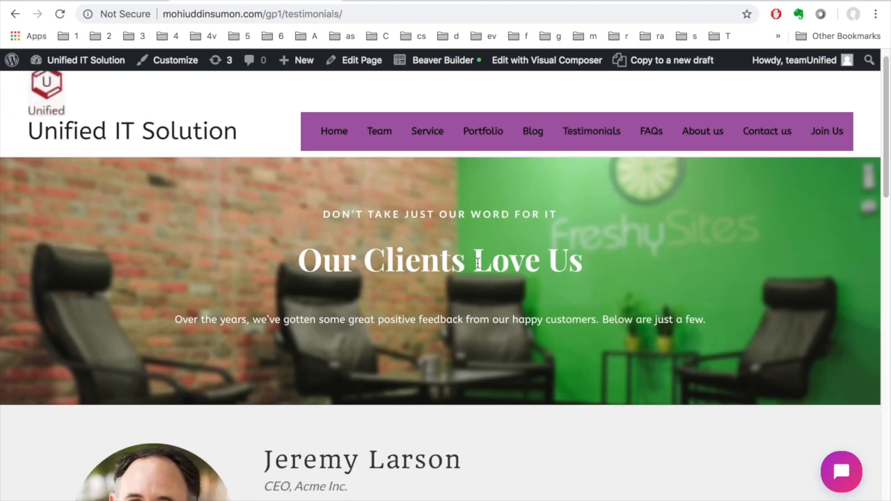
scroll(475, 265, down, 4)
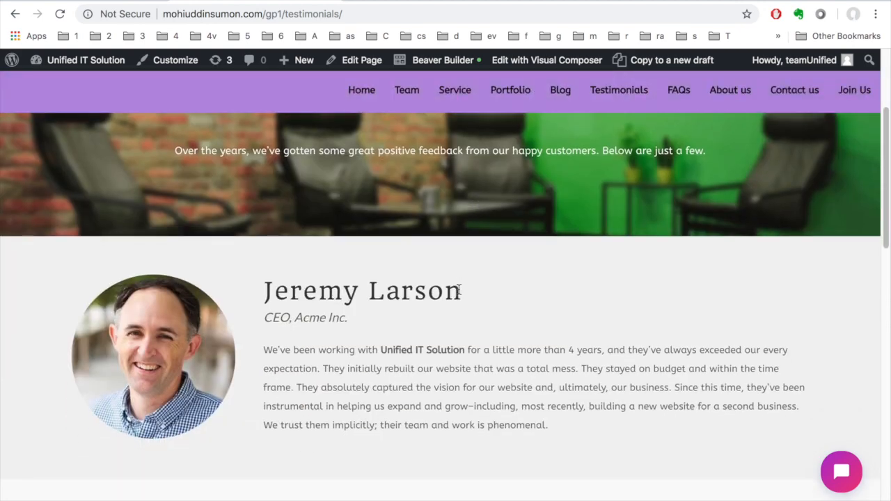
scroll(459, 291, down, 2)
scroll(398, 313, down, 7)
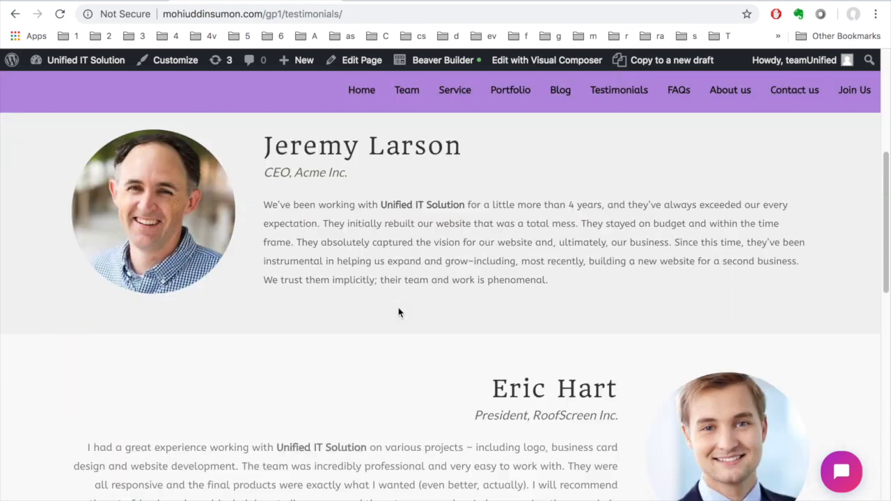
scroll(398, 313, down, 7)
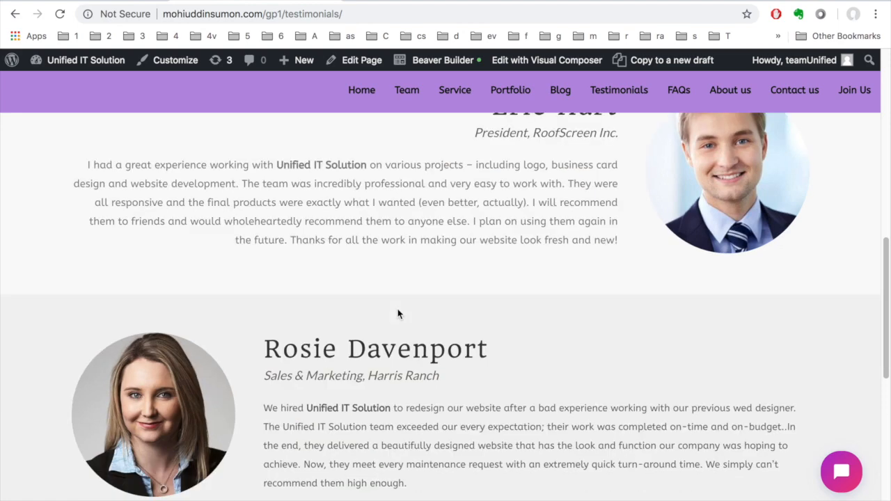
scroll(398, 313, down, 9)
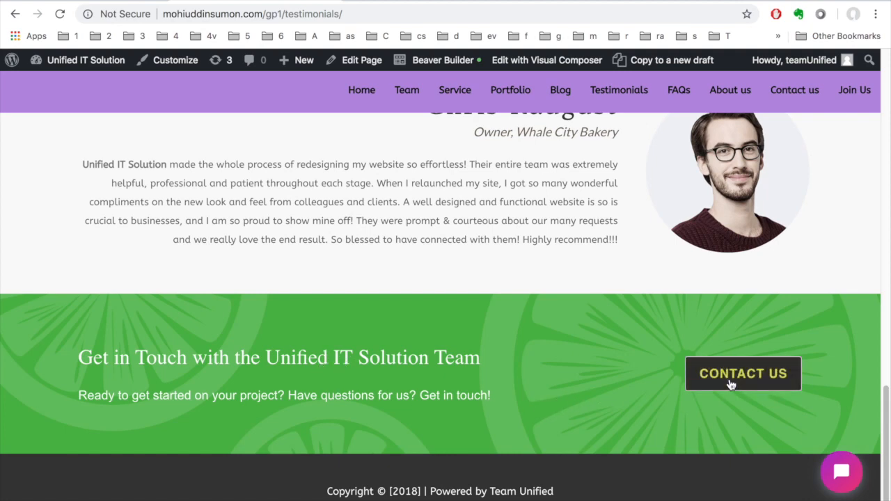
scroll(493, 331, up, 14)
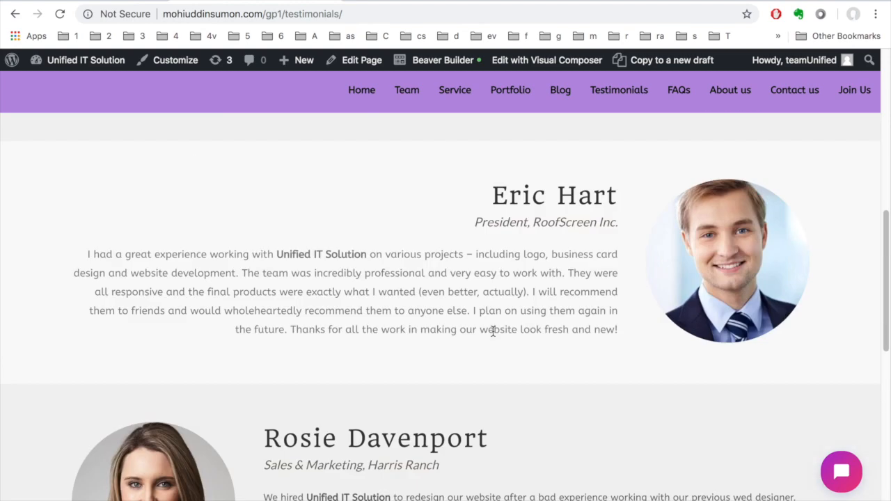
- Open the local WP2 Testimonials page in Beaver Builder and add a one-column row to the empty layout
key(ctrl+Right)
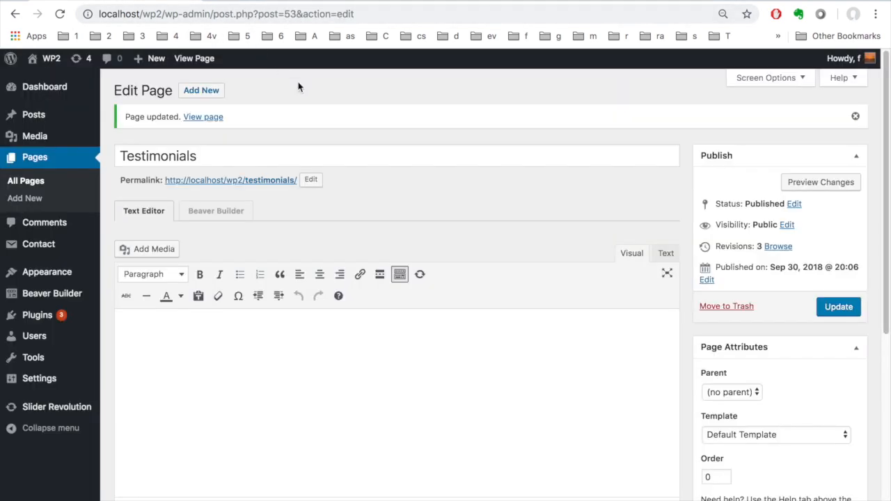
click(222, 211)
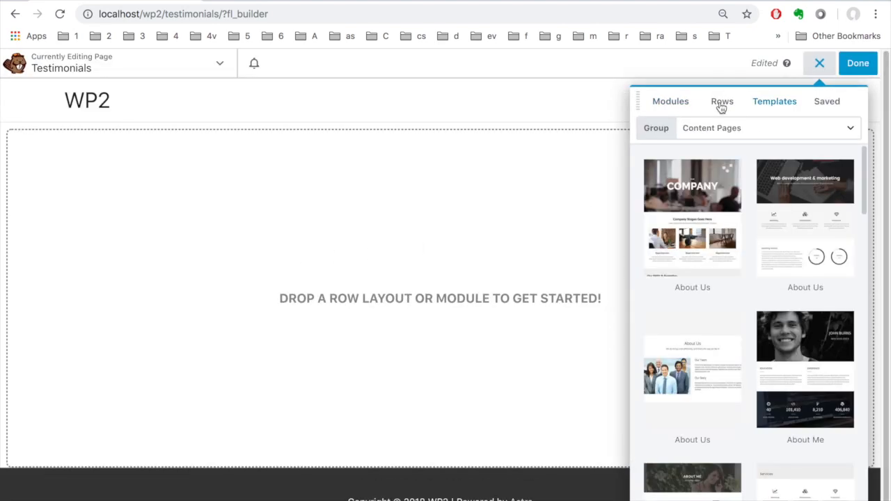
key(ctrl+Left)
scroll(362, 207, up, 10)
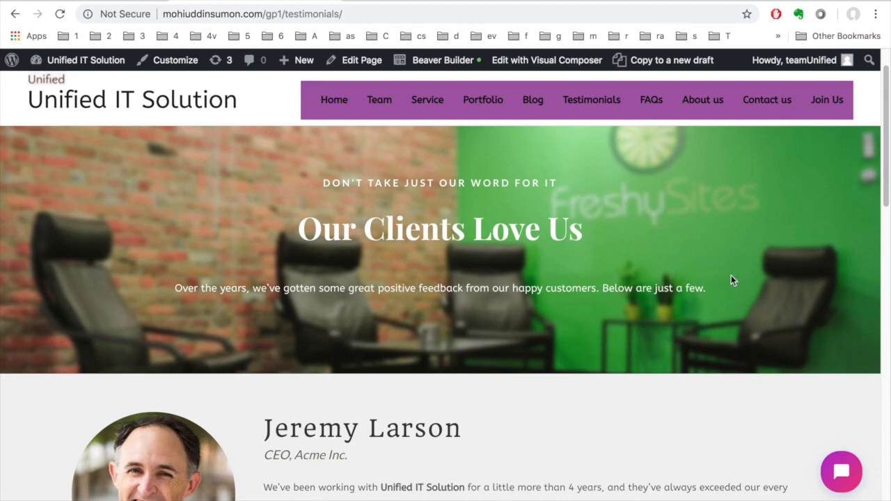
key(ctrl+Right)
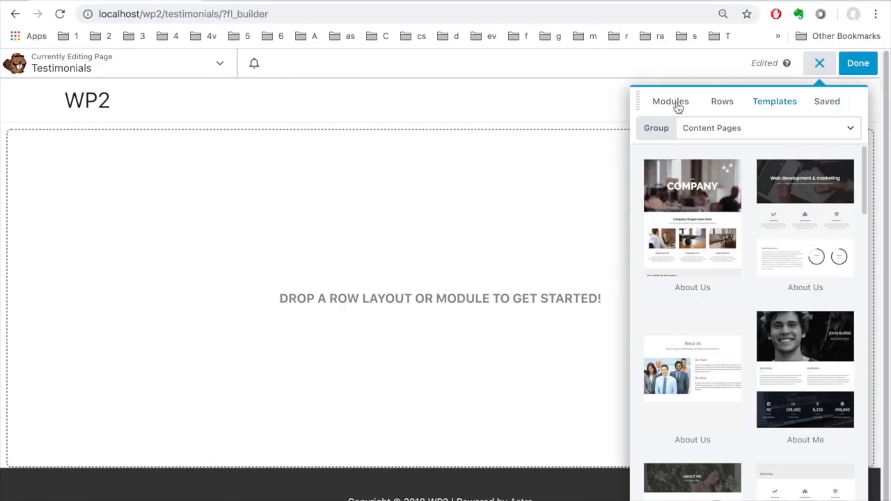
click(723, 103)
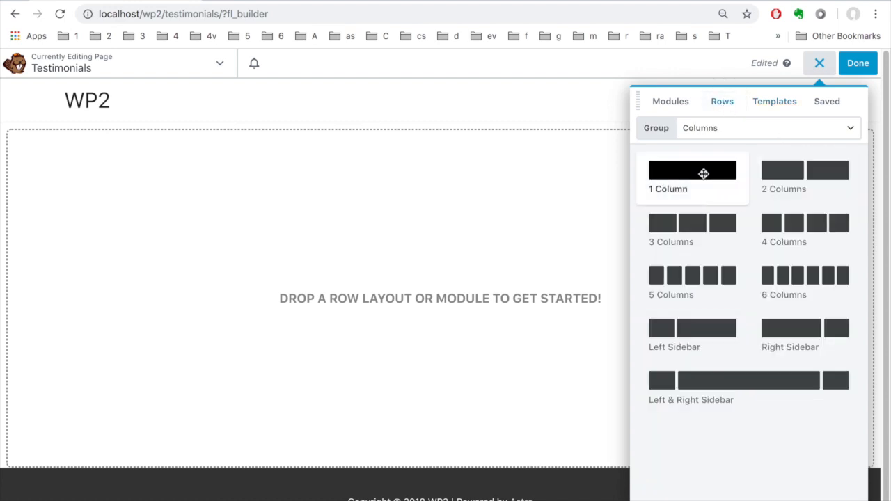
drag(703, 174, 378, 174)
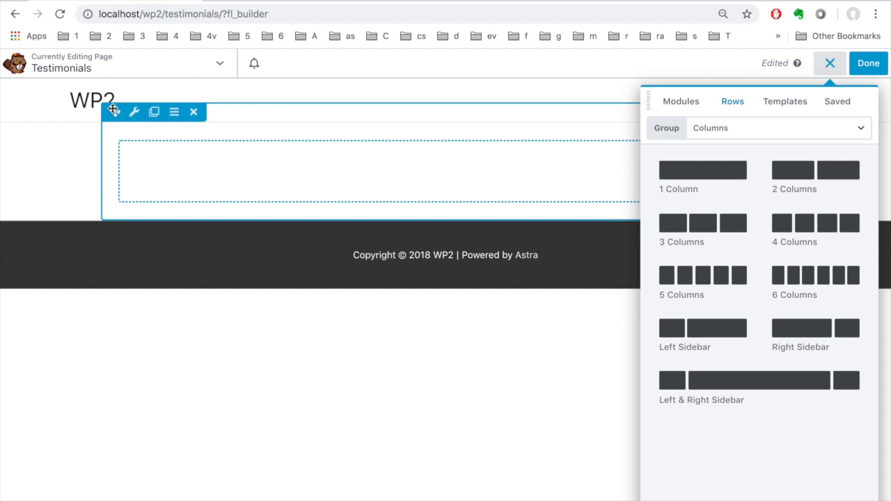
- Set the new row's background type to Photo, using bg3.jpg from the media library
click(135, 114)
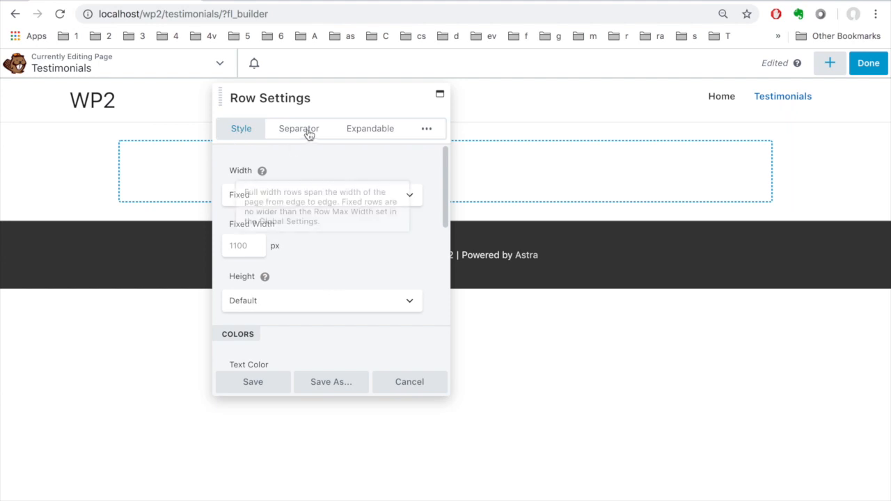
scroll(353, 282, down, 3)
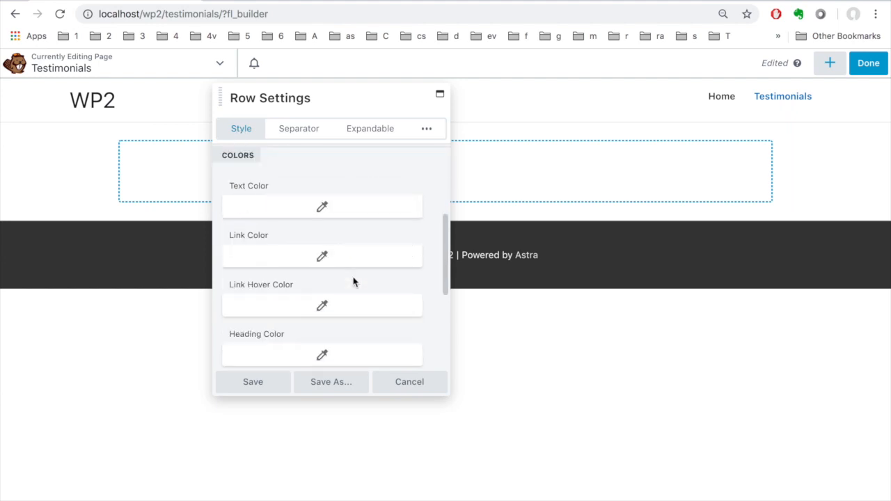
scroll(353, 281, down, 5)
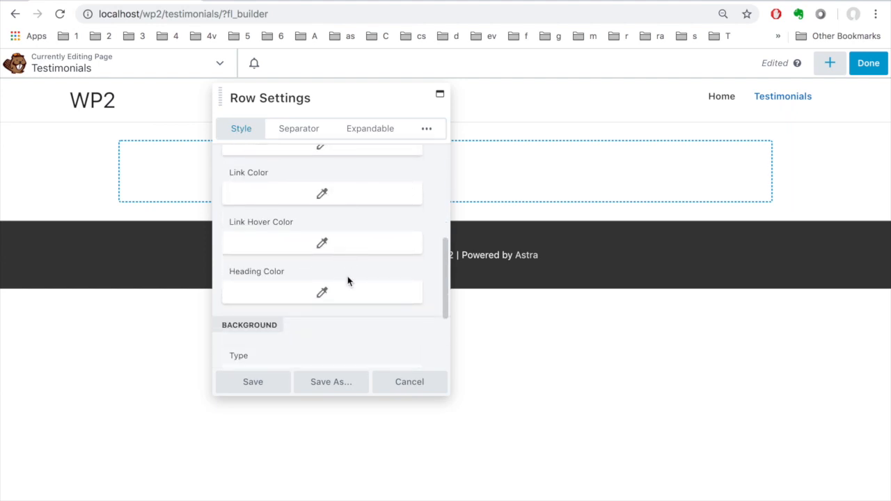
scroll(349, 282, down, 3)
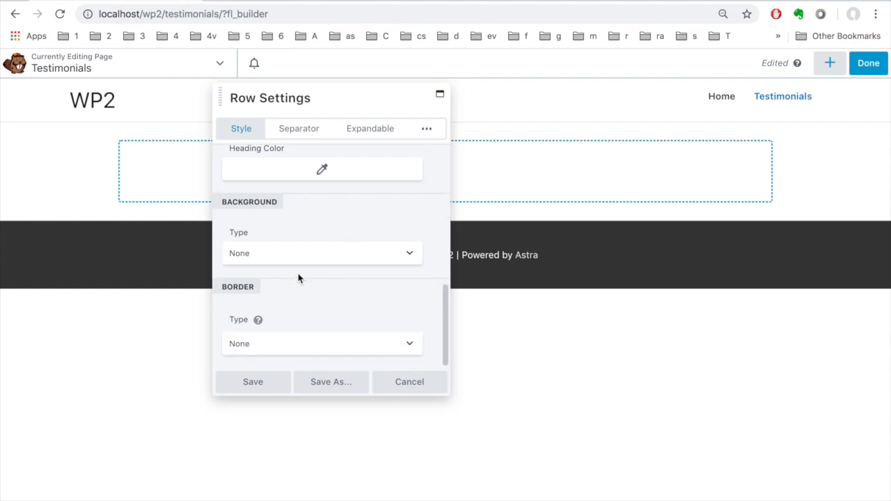
click(407, 256)
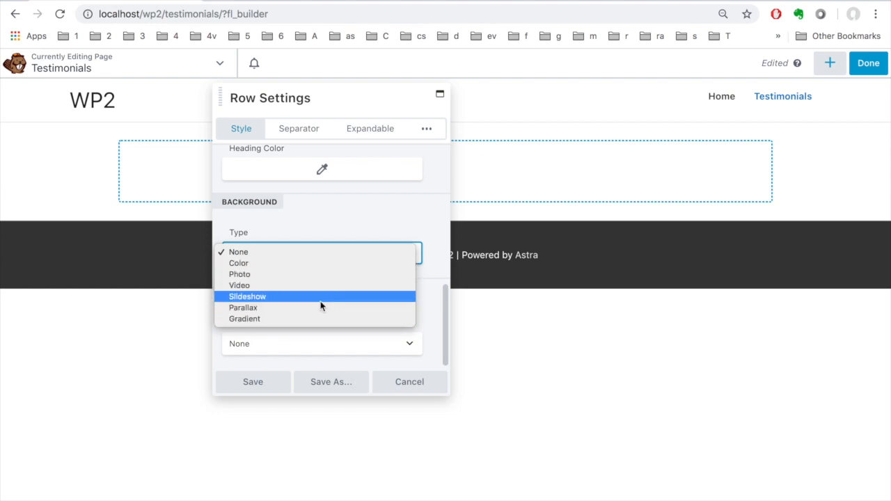
click(314, 274)
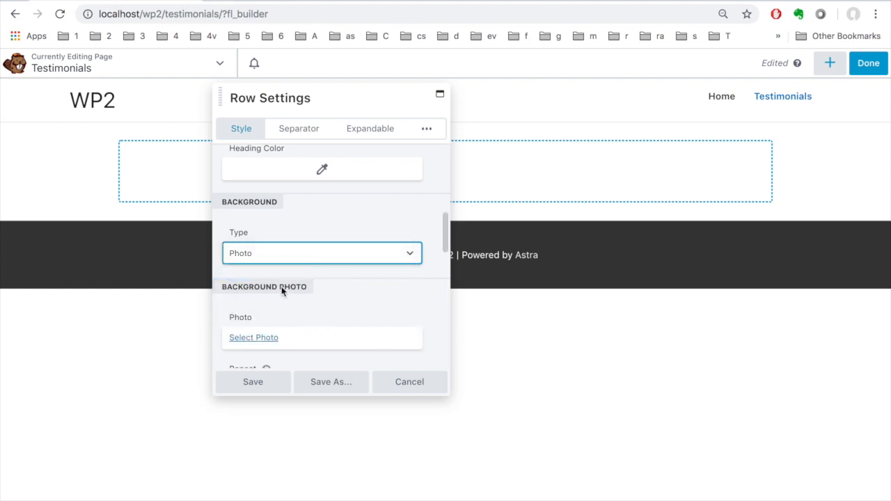
scroll(282, 292, down, 2)
click(265, 299)
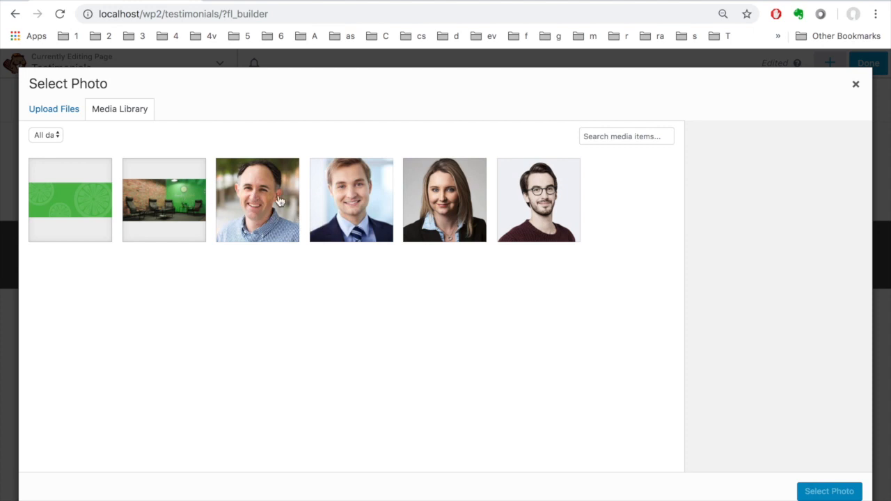
click(166, 200)
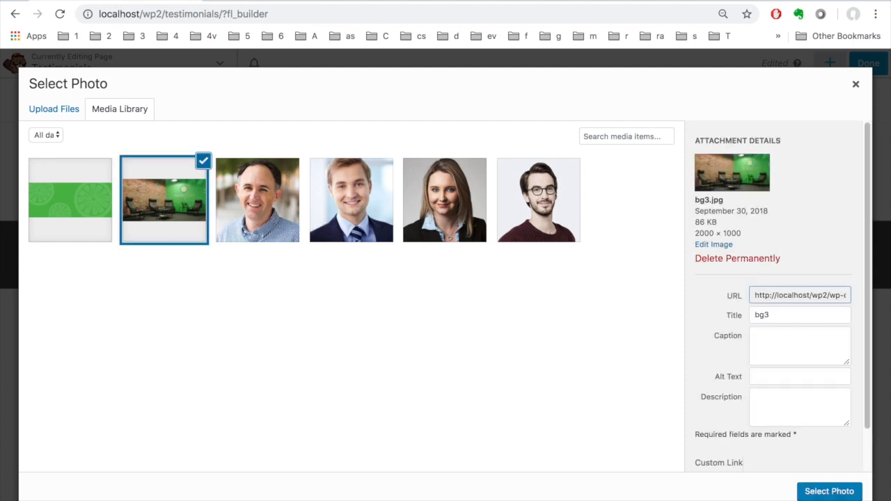
click(814, 493)
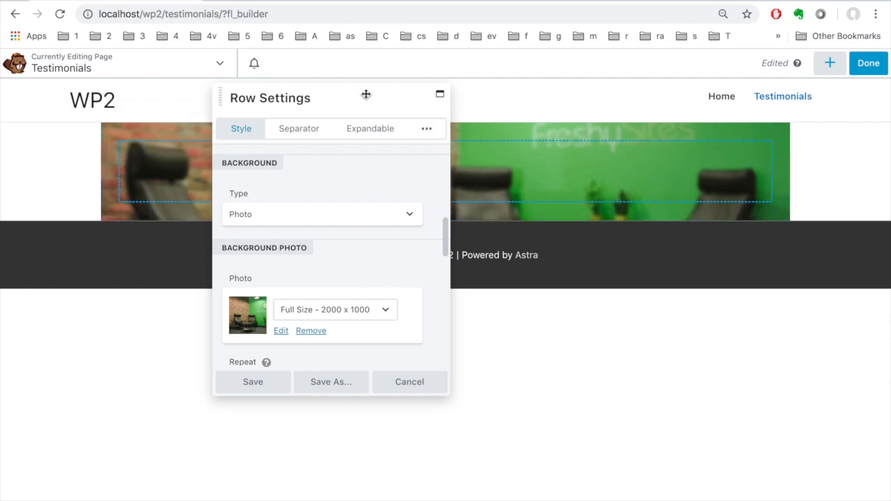
- Set the banner row's width to Full Width and save the row settings
drag(365, 94, 392, 255)
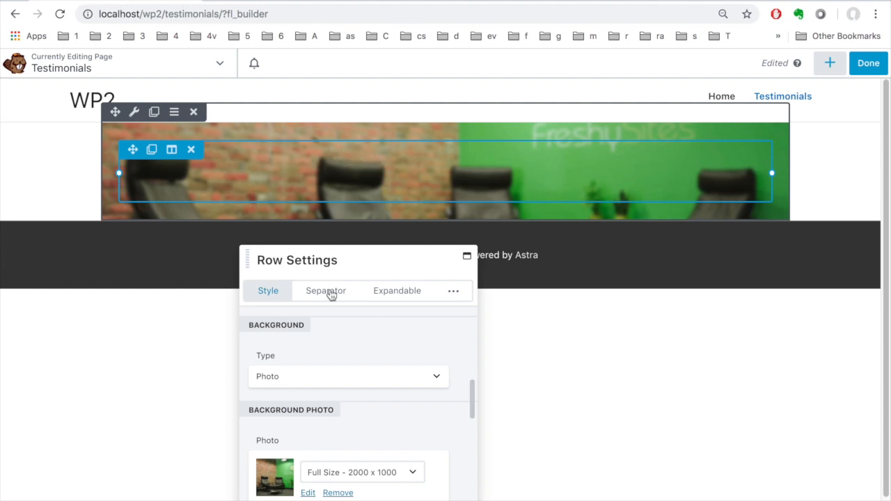
scroll(334, 362, up, 6)
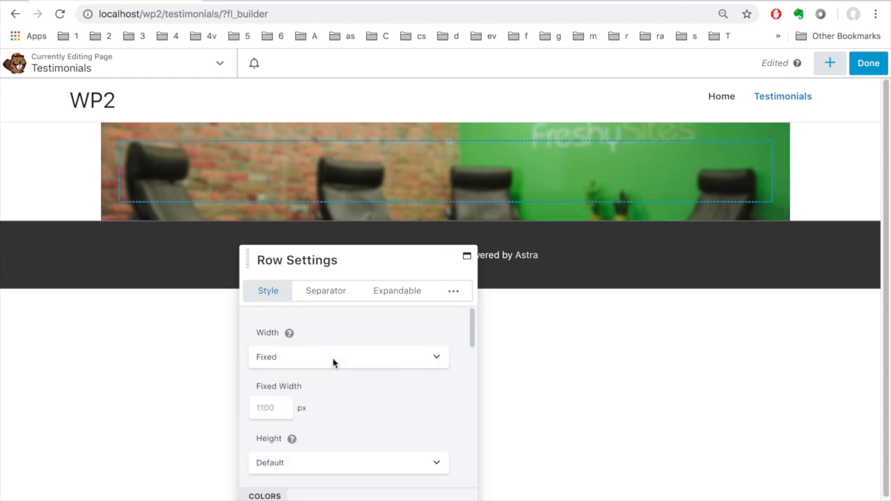
click(436, 357)
click(426, 365)
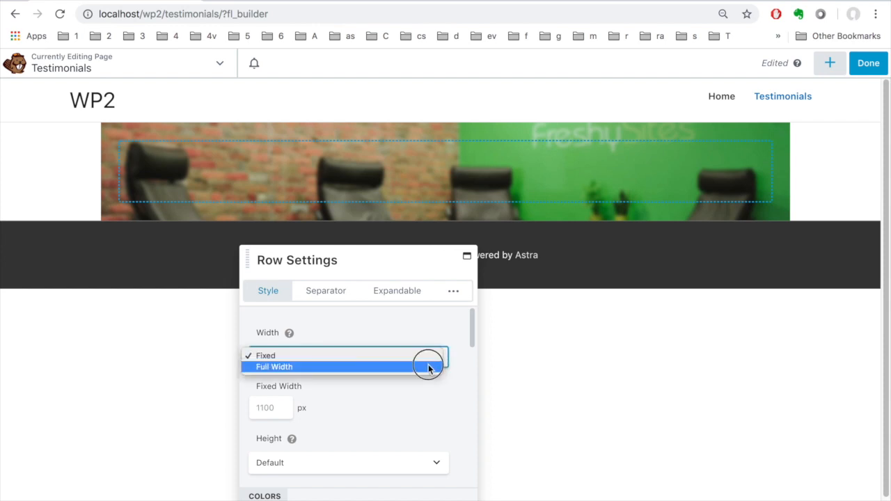
key(Down)
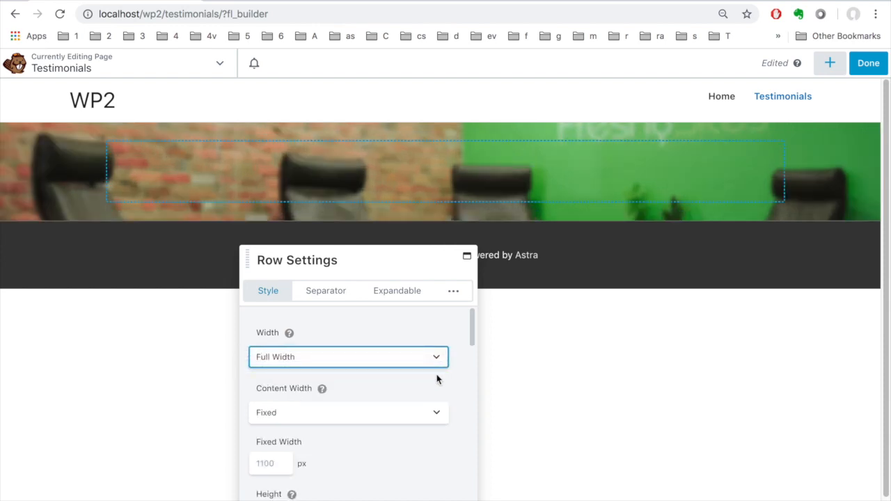
scroll(441, 381, down, 1)
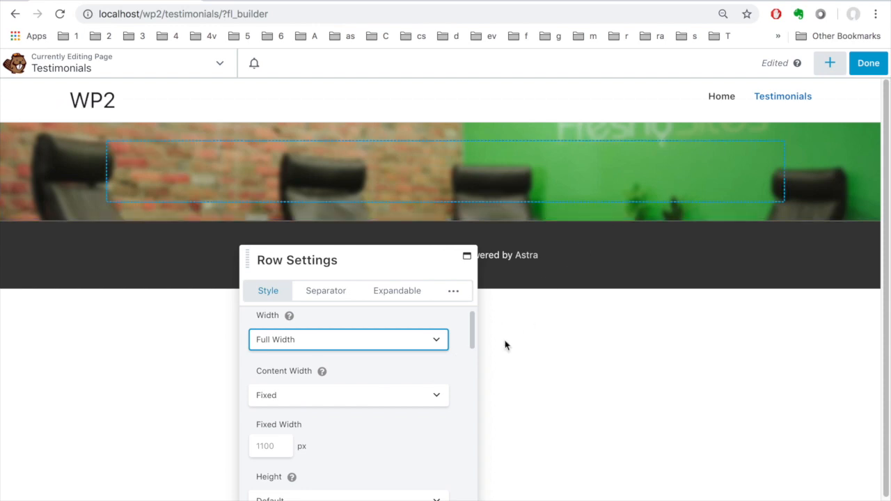
scroll(434, 385, down, 6)
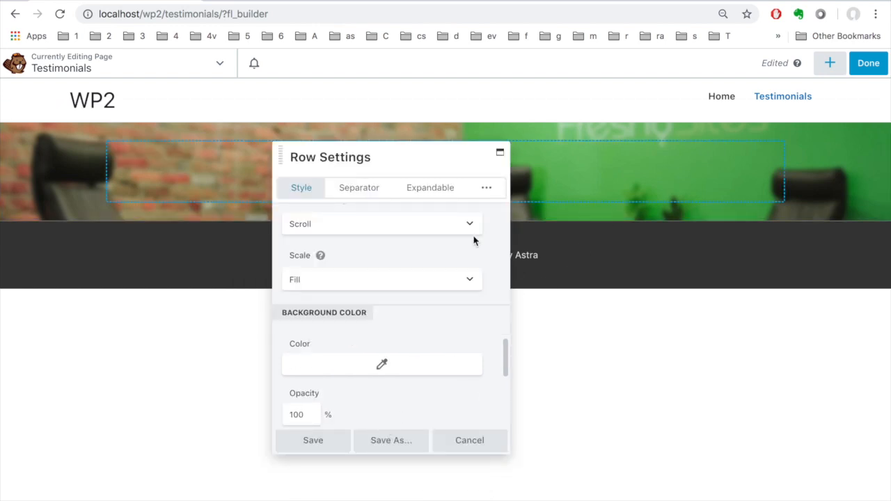
click(313, 444)
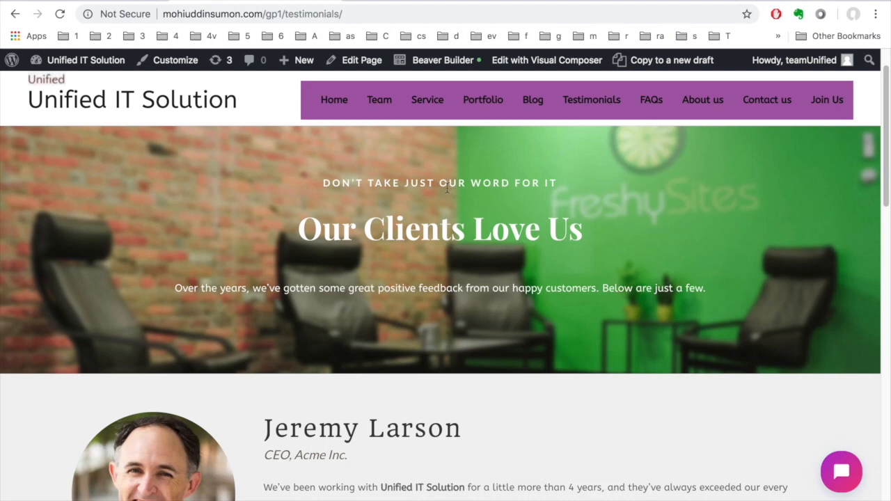
- Copy the "DON'T TAKE JUST OUR WORD FOR IT" line from the reference page into a new Heading module in the banner row
drag(324, 181, 567, 185)
key(ctrl+c)
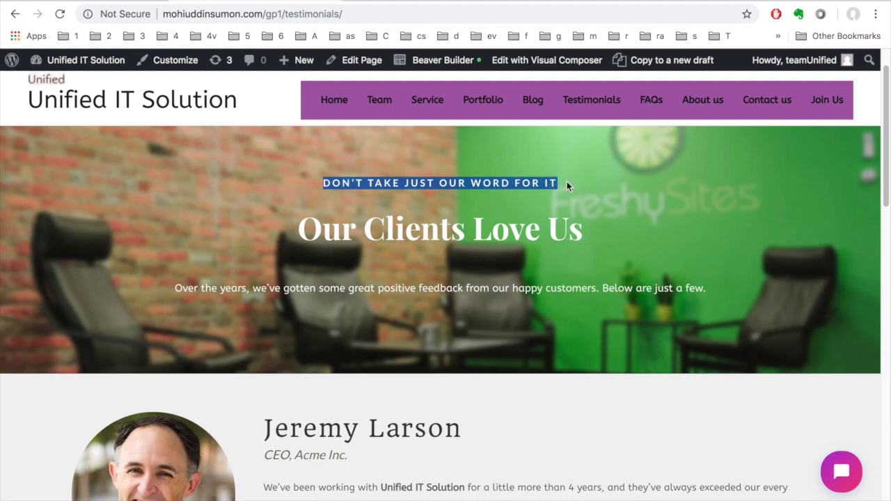
key(ctrl+Right)
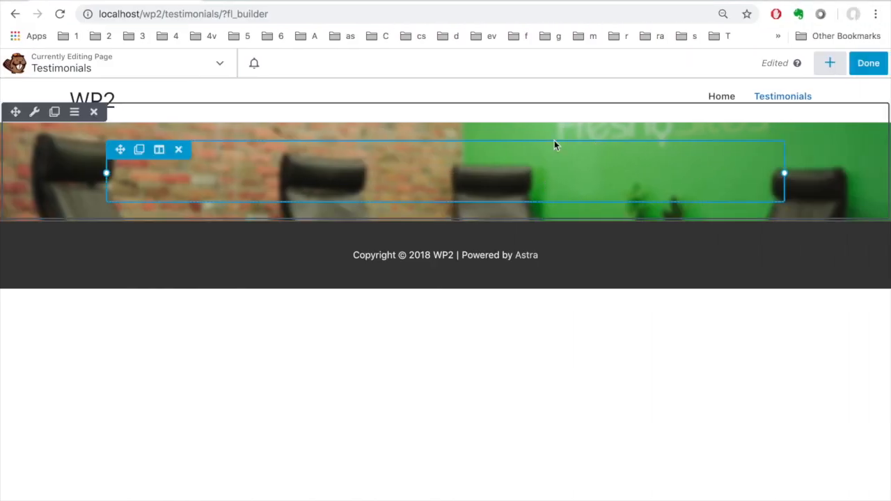
click(829, 64)
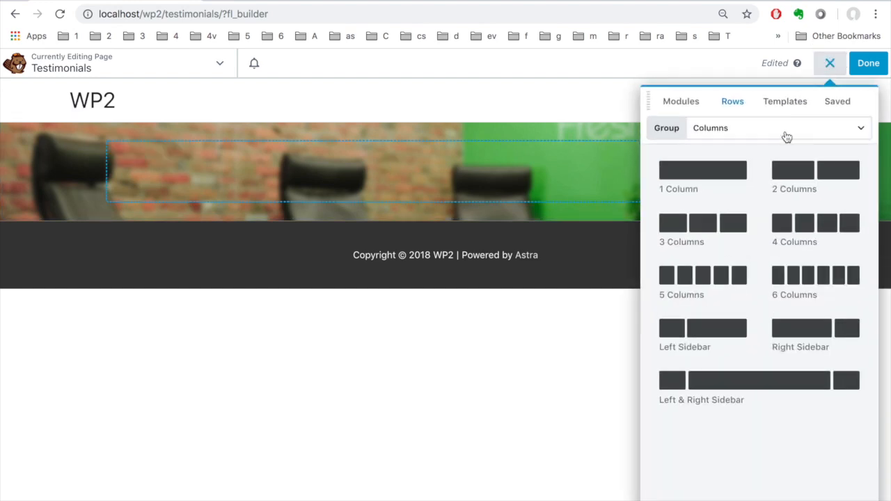
click(680, 102)
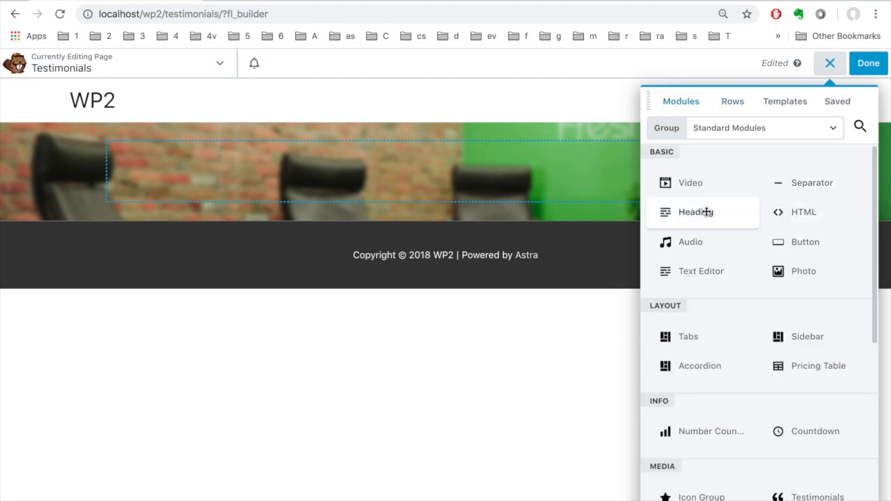
drag(698, 214, 465, 192)
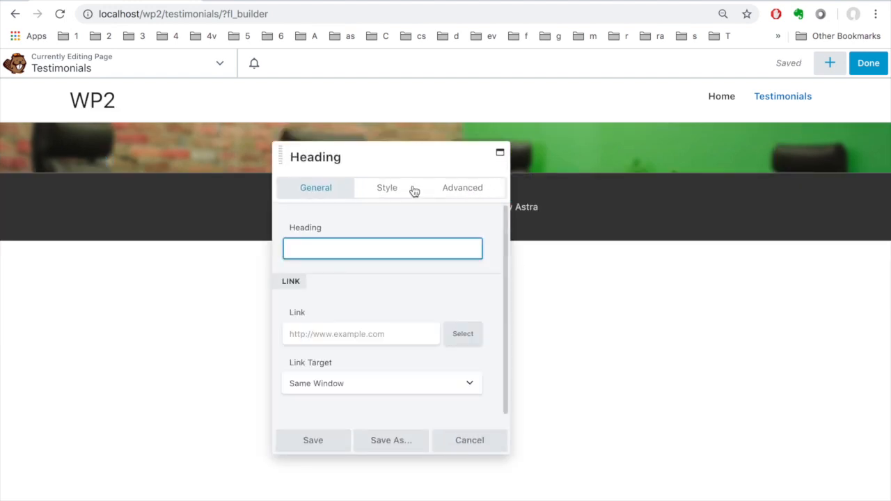
key(ctrl+v)
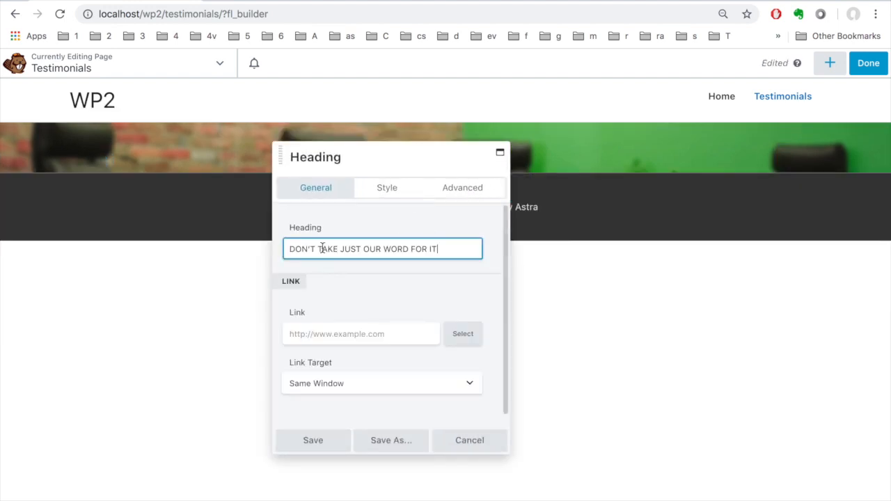
- Set the banner heading's text color to white (#ffffff)
drag(388, 158, 410, 244)
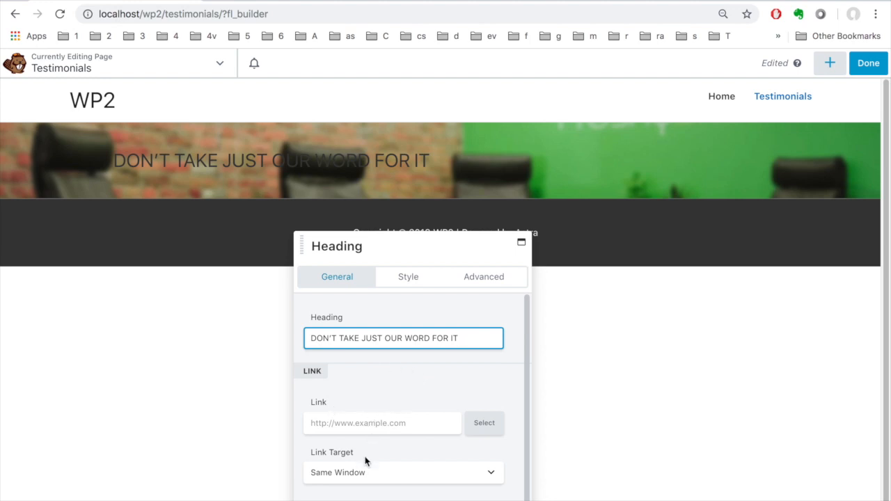
click(414, 277)
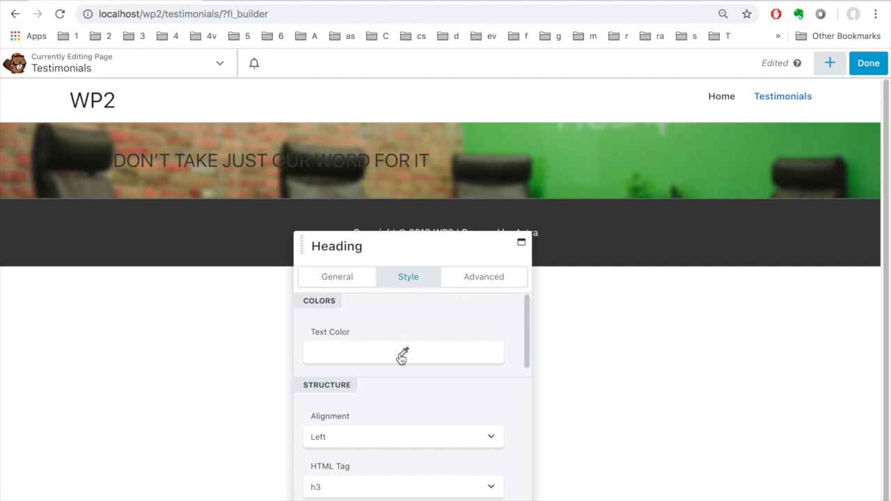
click(403, 358)
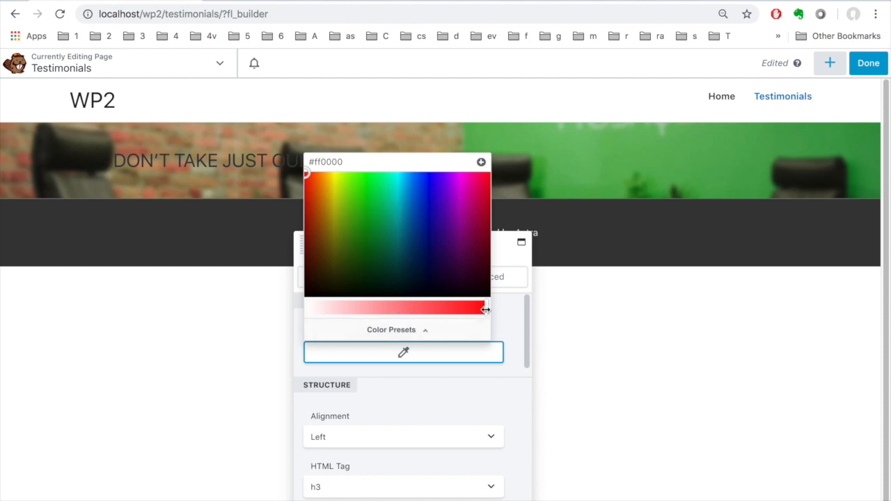
drag(487, 309, 293, 304)
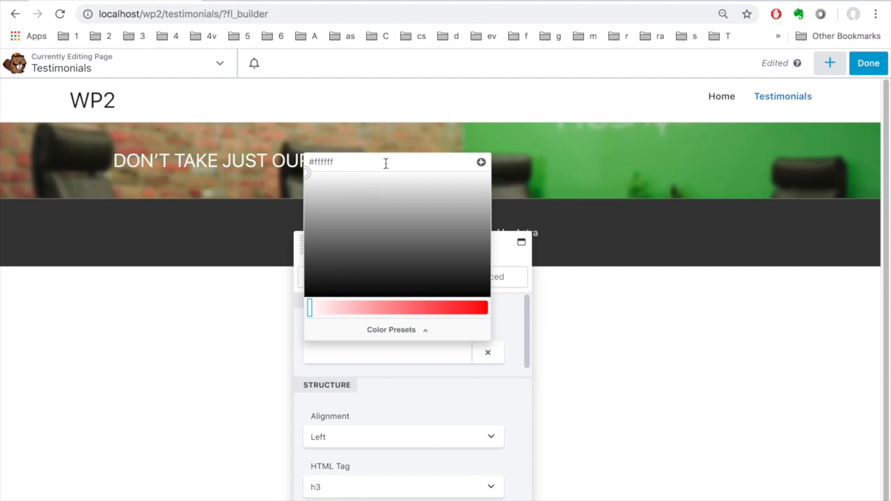
click(506, 326)
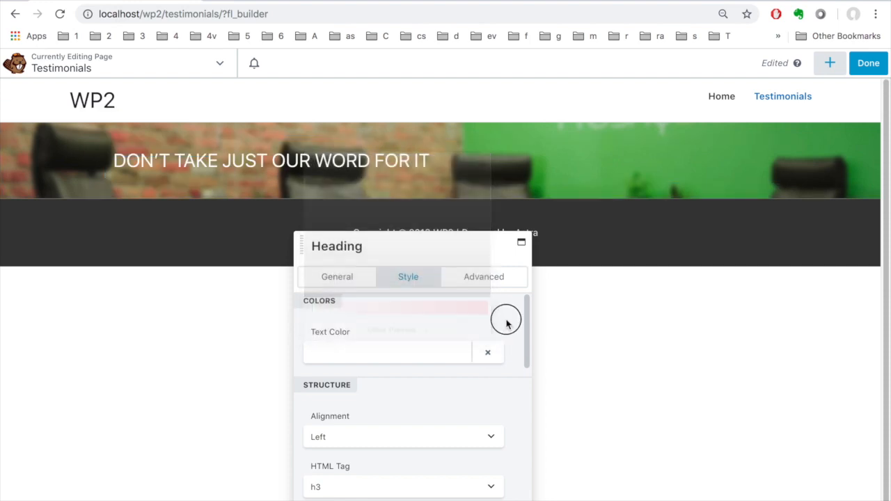
- Set the banner heading's alignment to Center
scroll(463, 391, down, 1)
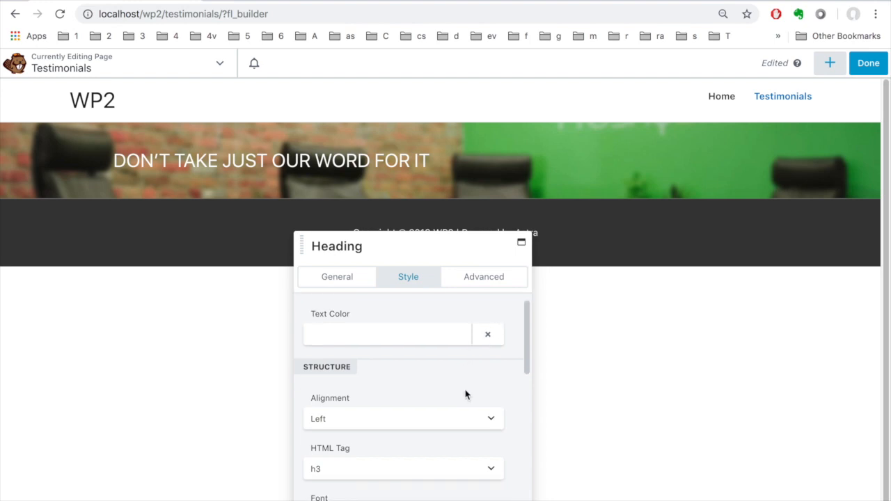
scroll(466, 395, down, 1)
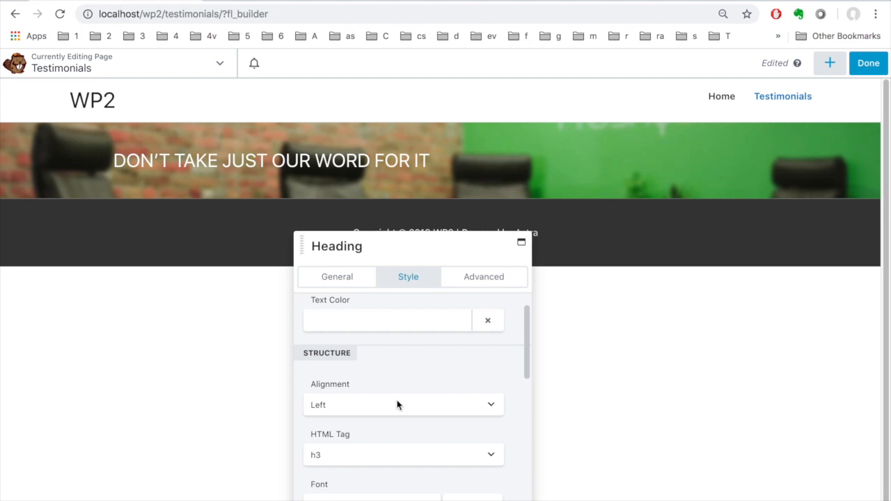
click(488, 407)
click(477, 416)
scroll(479, 421, down, 2)
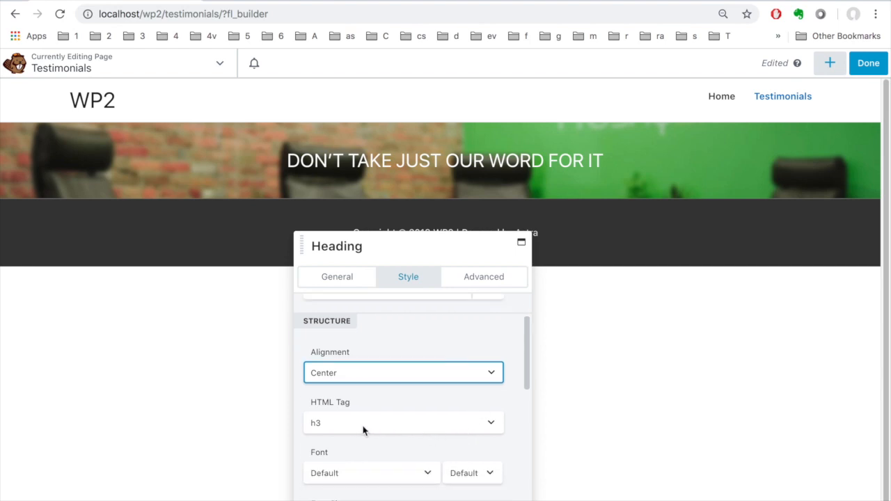
- Check the banner heading on the reference page and set the local heading's font to Lato, Bold 700
key(ctrl+Left)
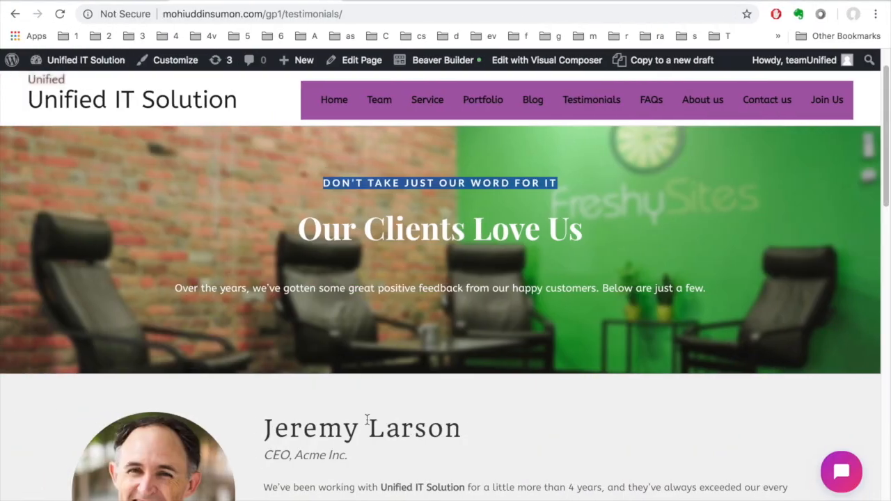
click(678, 202)
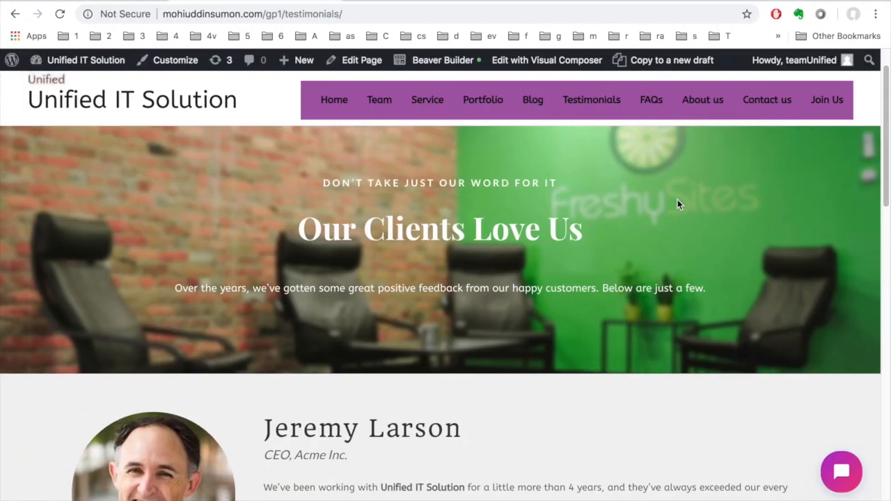
key(ctrl+Right)
scroll(386, 404, down, 2)
scroll(392, 423, down, 1)
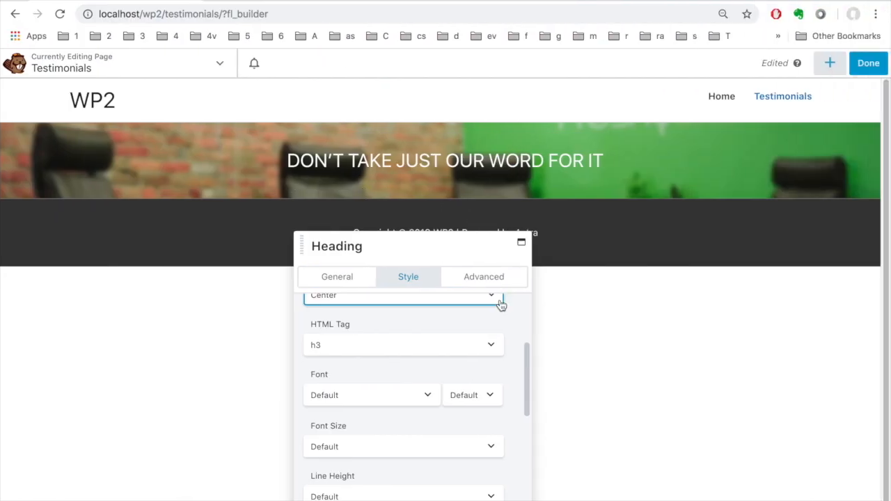
scroll(452, 376, down, 1)
scroll(397, 380, down, 1)
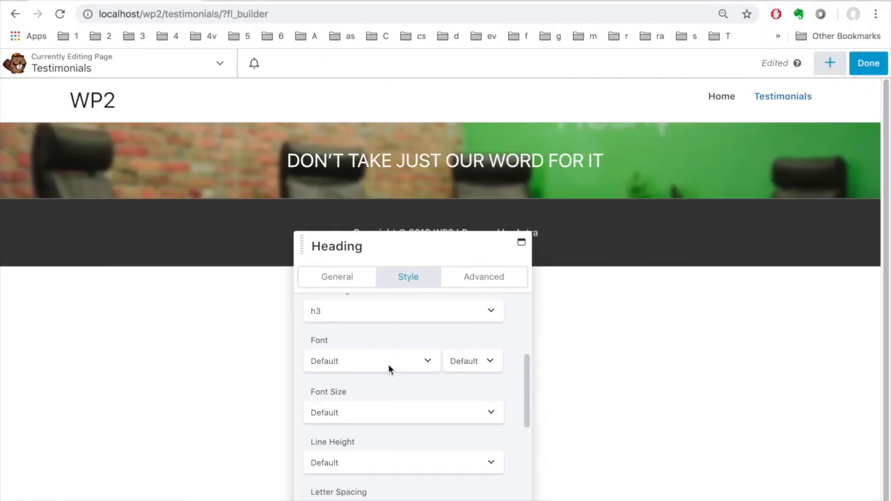
click(429, 361)
scroll(429, 360, down, 20)
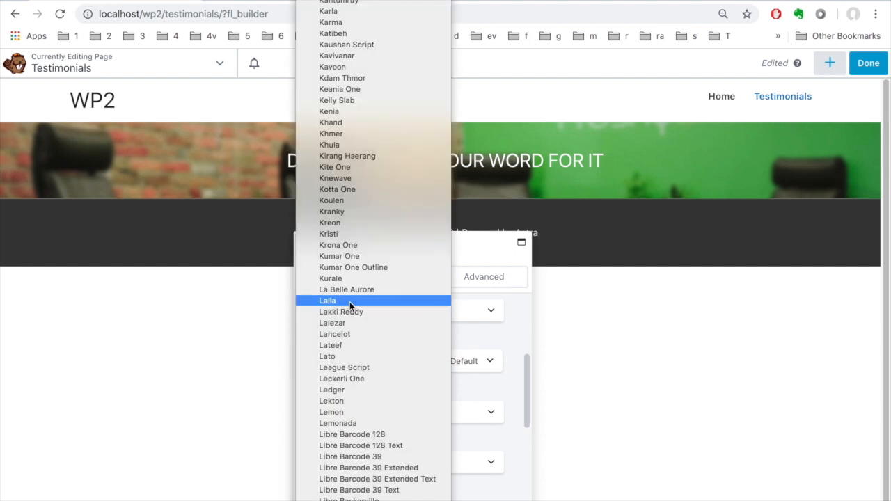
click(334, 355)
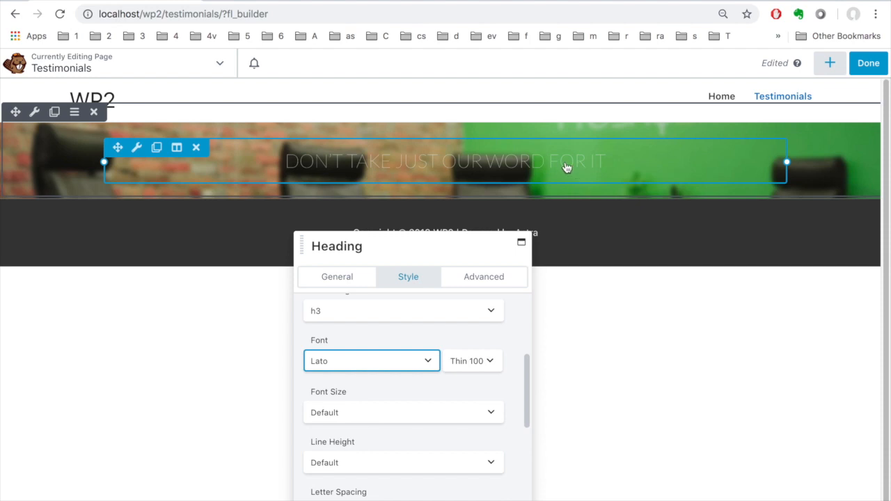
click(491, 362)
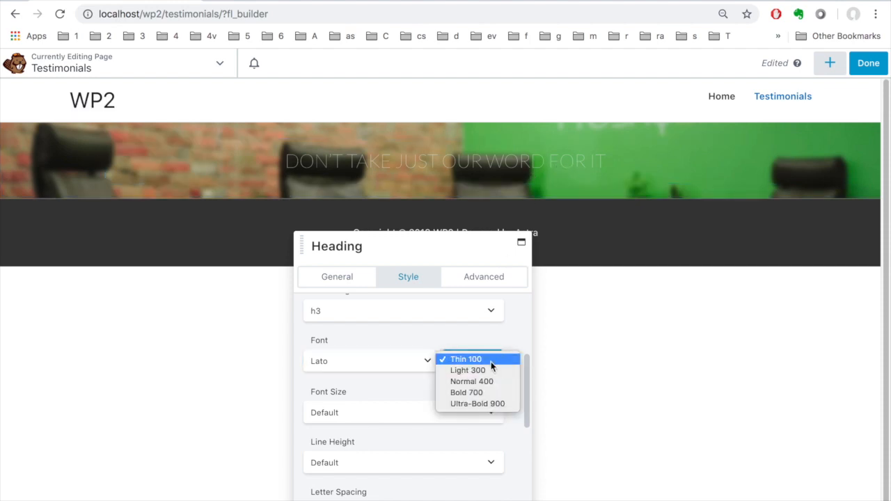
click(475, 394)
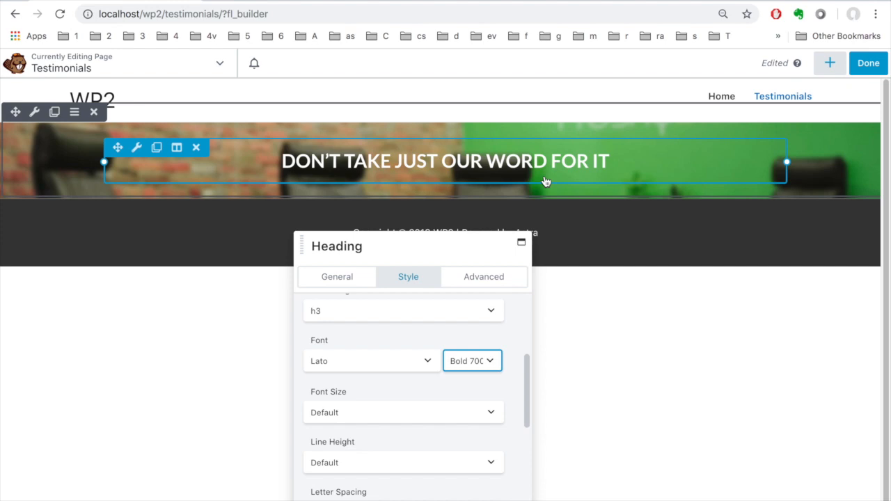
- Give the banner heading a custom font size of 14 px
scroll(399, 379, down, 1)
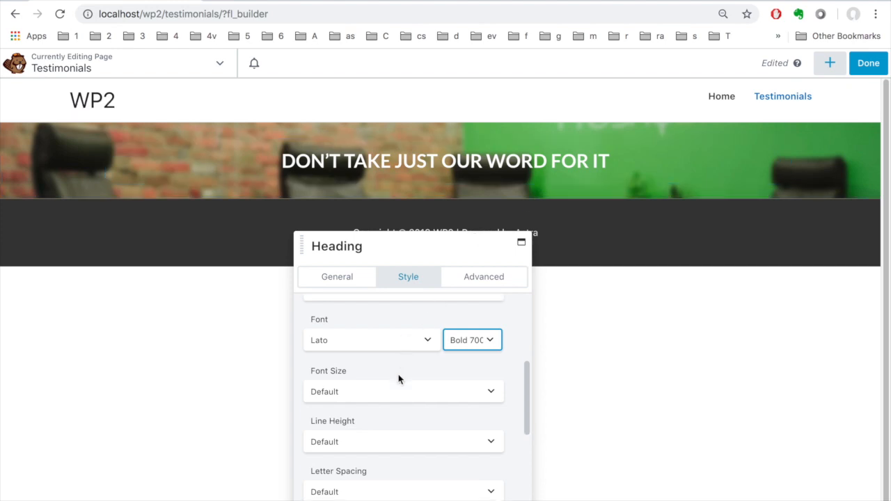
scroll(399, 379, down, 1)
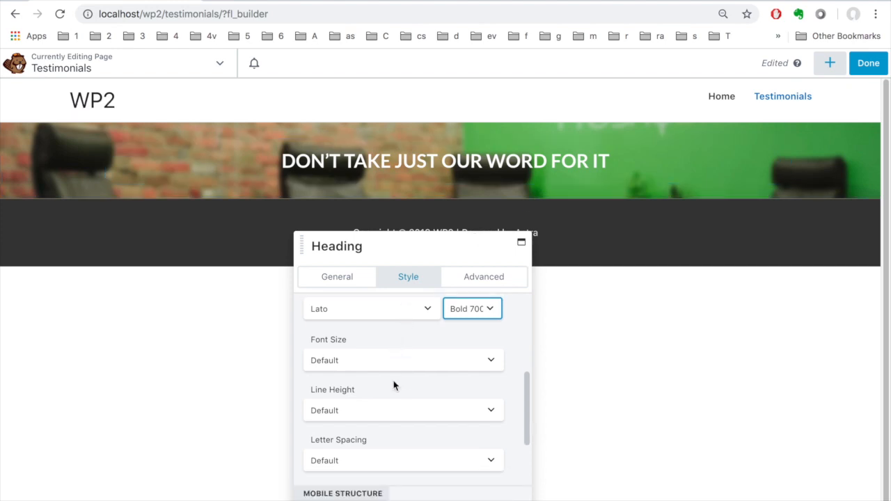
click(460, 361)
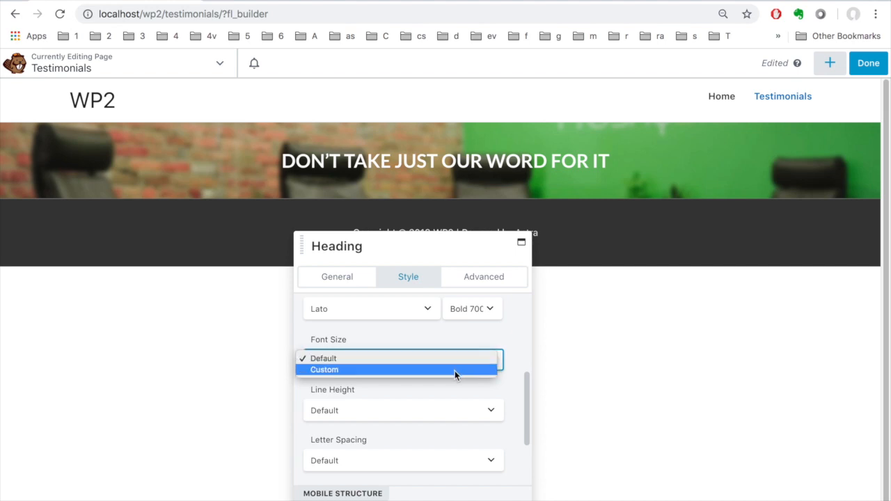
click(455, 370)
scroll(342, 410, down, 1)
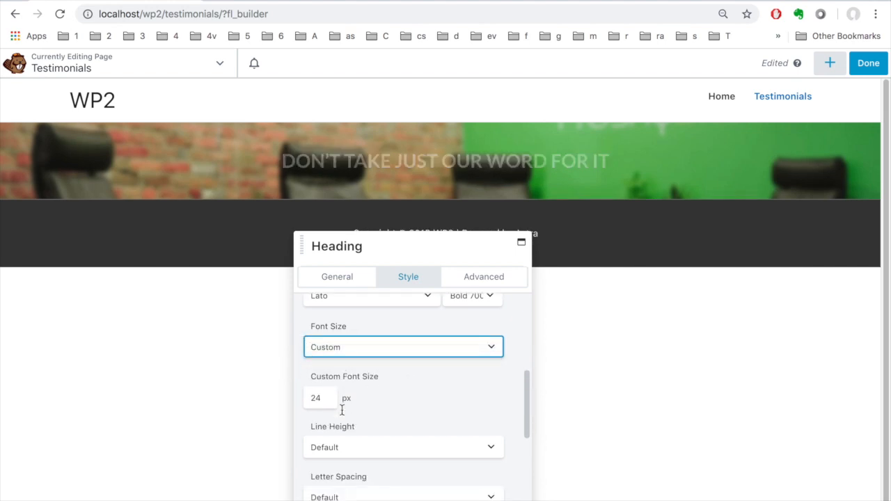
scroll(355, 395, down, 1)
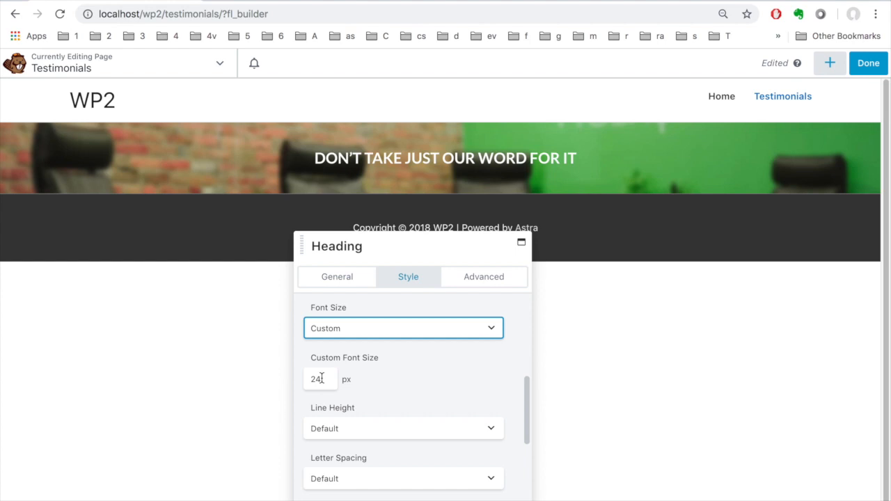
drag(321, 379, 305, 377)
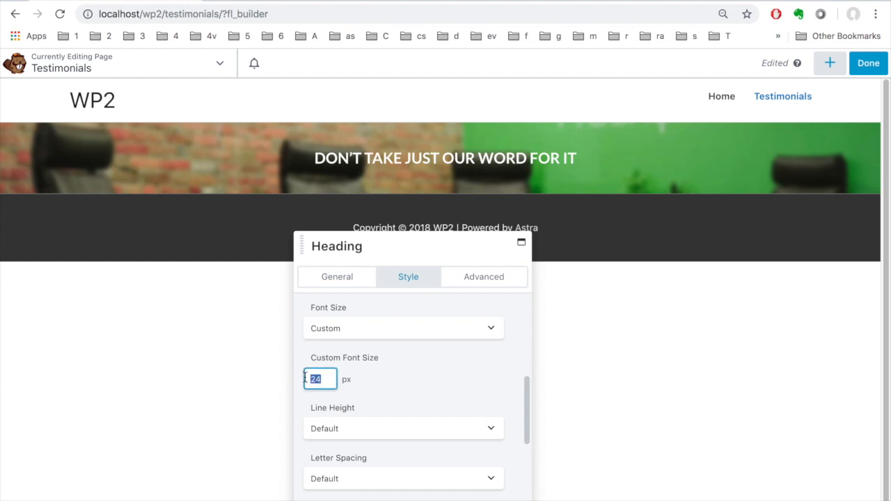
text(14)
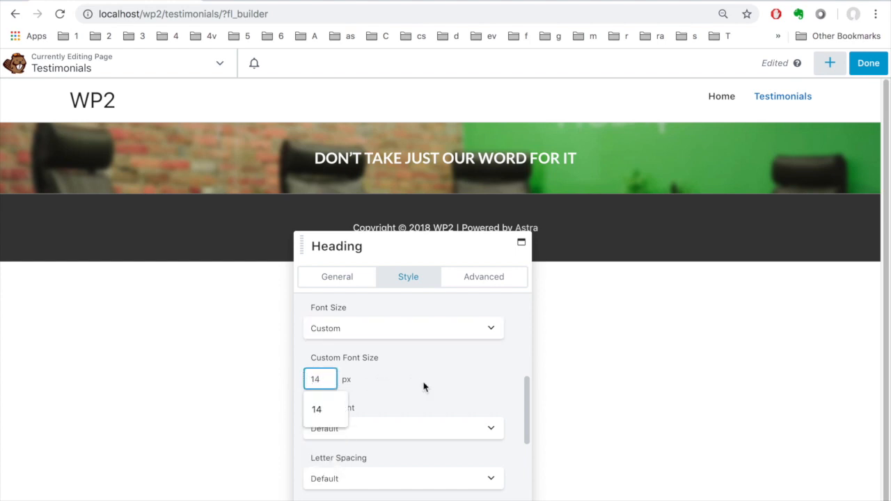
click(425, 388)
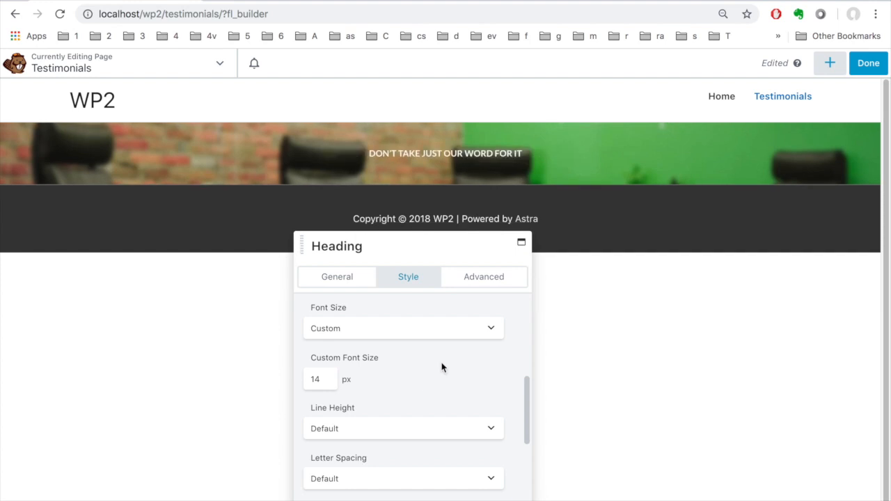
- Give the banner heading a custom letter spacing of 3 px
mouse_move(491, 174)
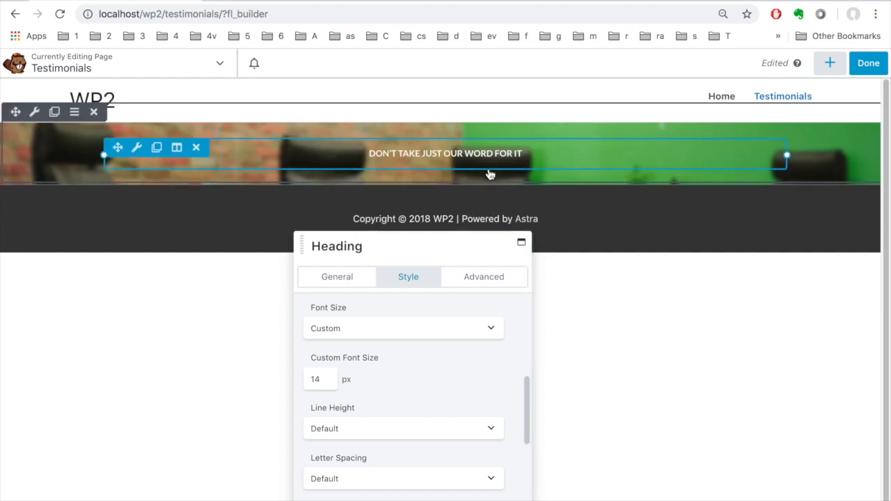
scroll(392, 394, down, 1)
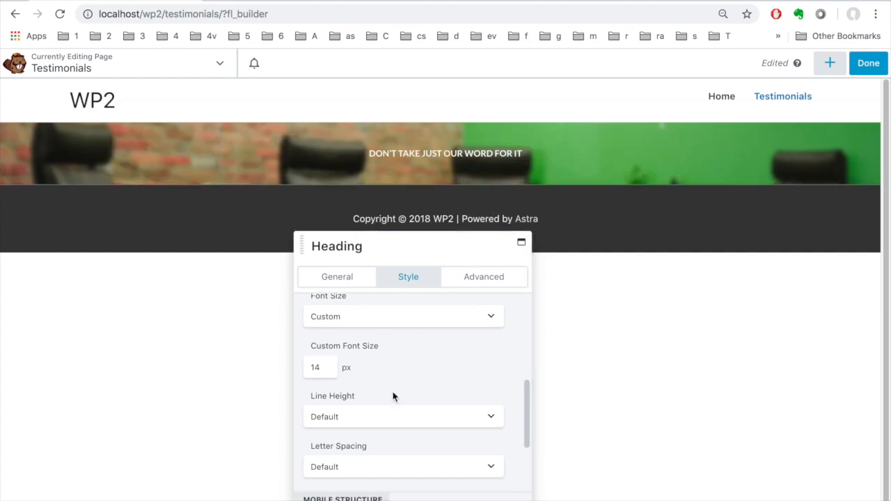
scroll(415, 426, down, 1)
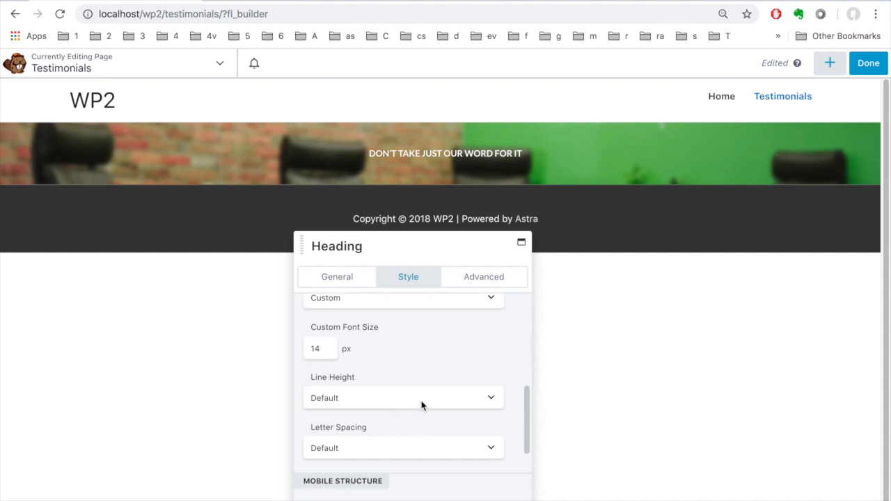
scroll(486, 405, down, 1)
scroll(418, 434, down, 1)
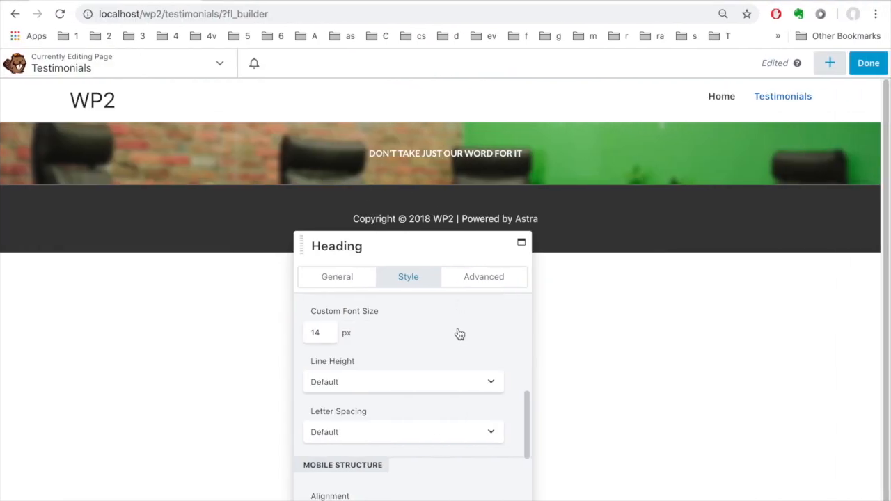
scroll(418, 388, down, 1)
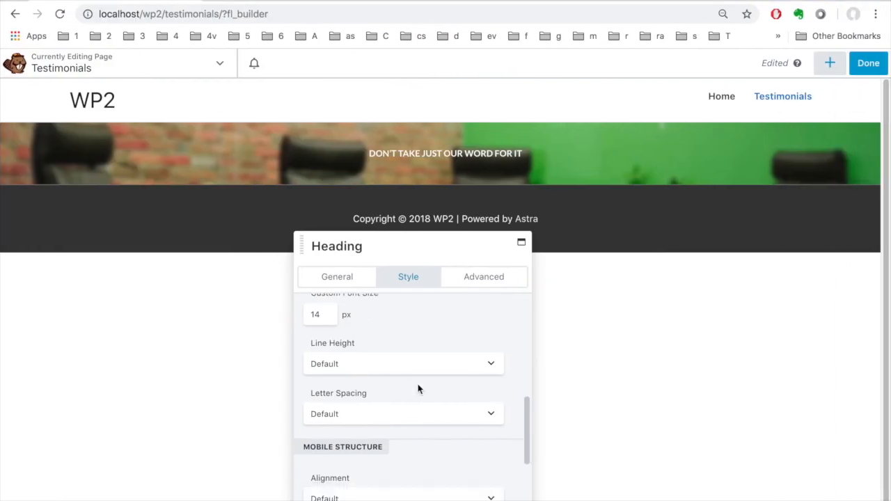
click(490, 416)
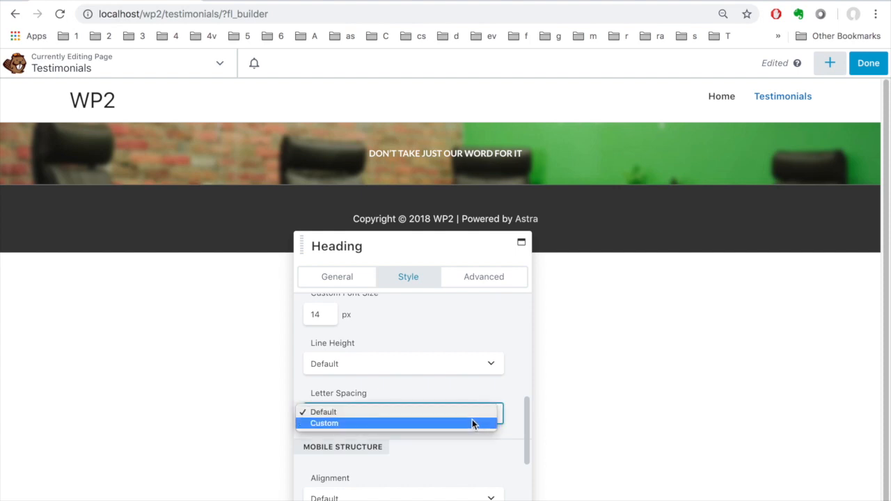
click(470, 423)
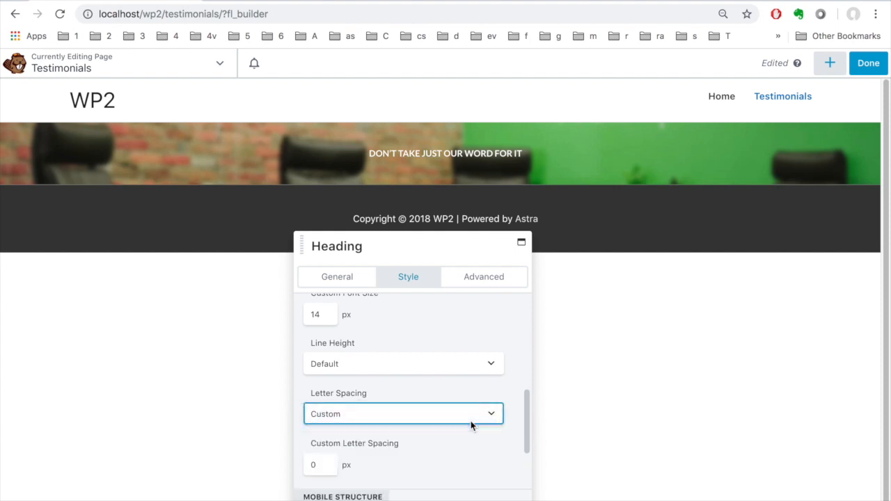
scroll(451, 441, down, 1)
scroll(381, 439, down, 1)
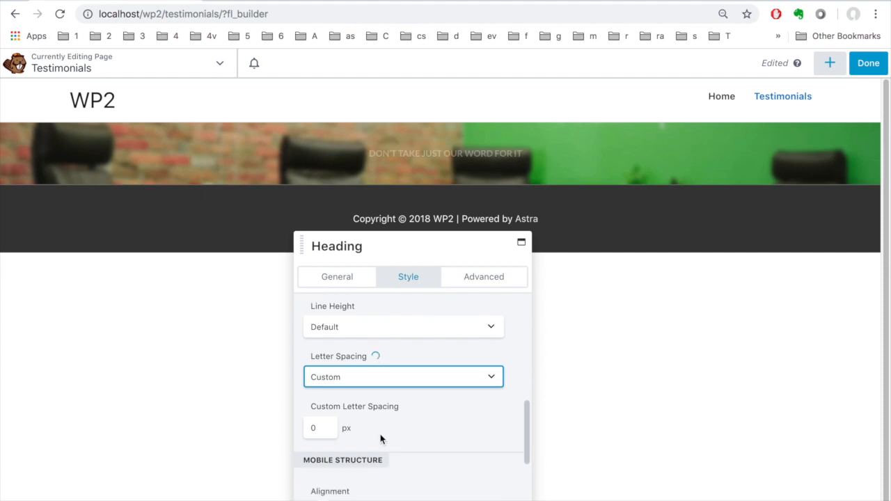
click(314, 426)
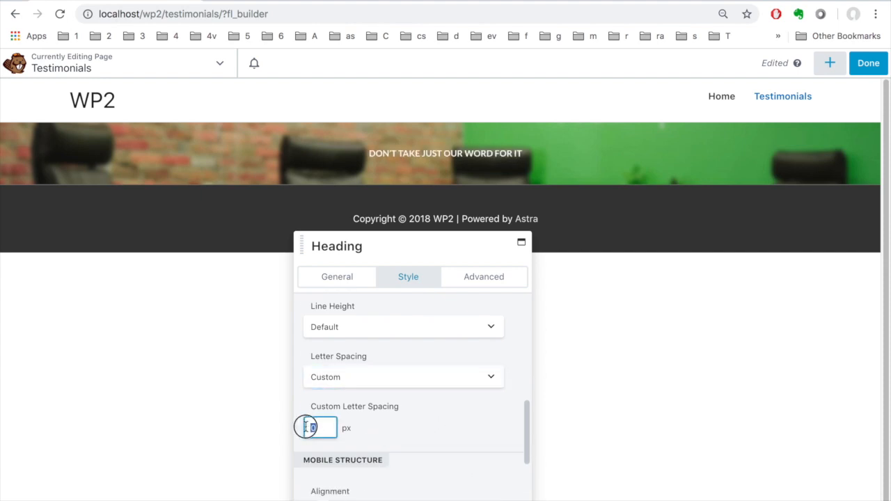
text(3)
click(431, 434)
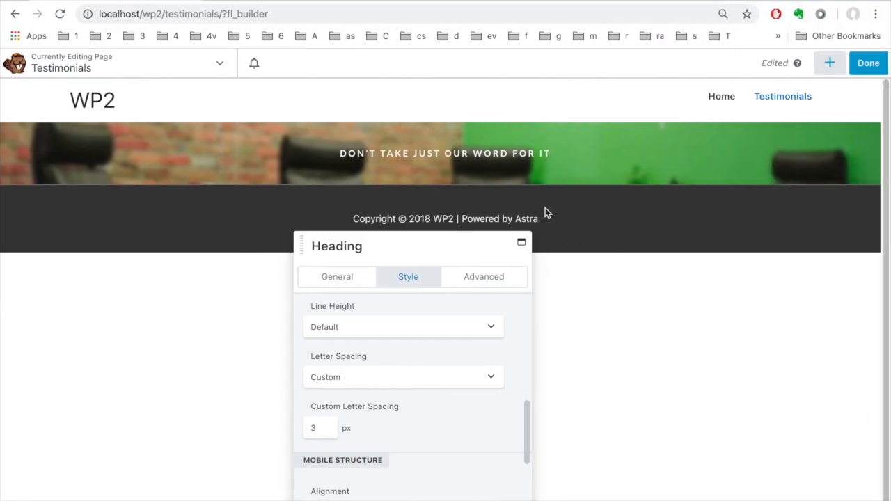
- Set the first banner heading's top margin to 60 px
scroll(431, 398, down, 3)
scroll(507, 298, up, 1)
click(498, 279)
drag(432, 226, 369, 93)
scroll(361, 253, up, 8)
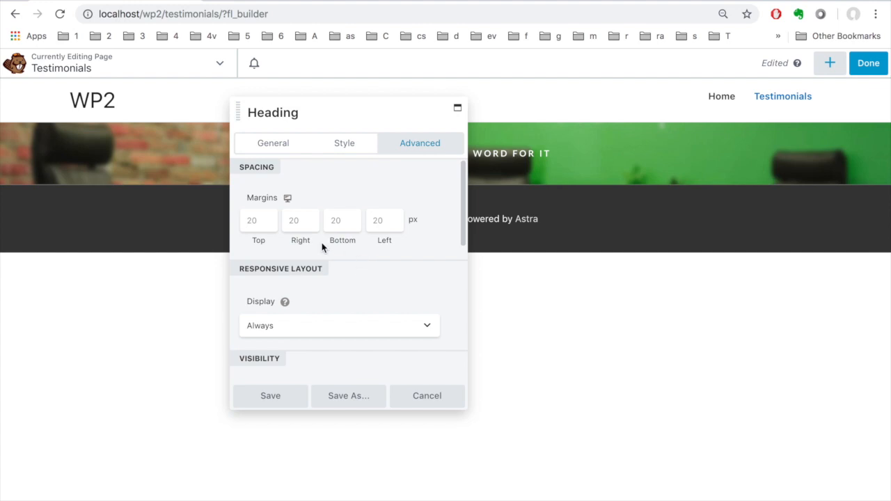
drag(366, 121, 447, 225)
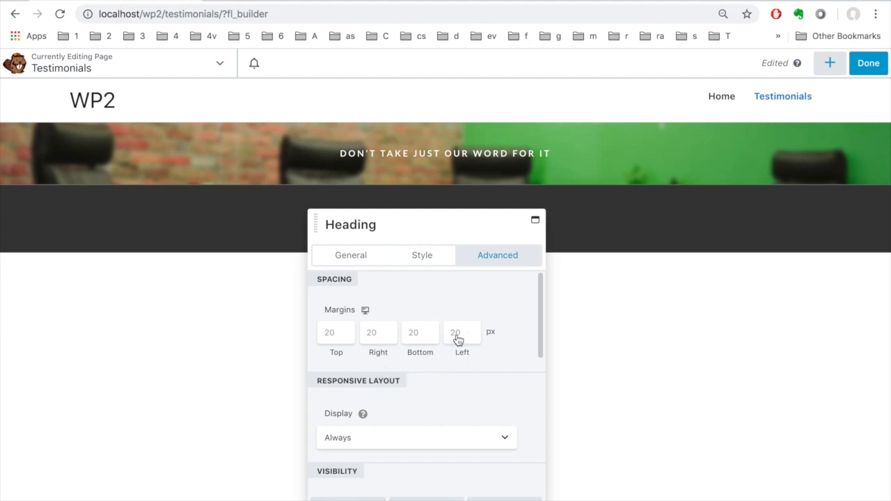
click(332, 332)
text(60)
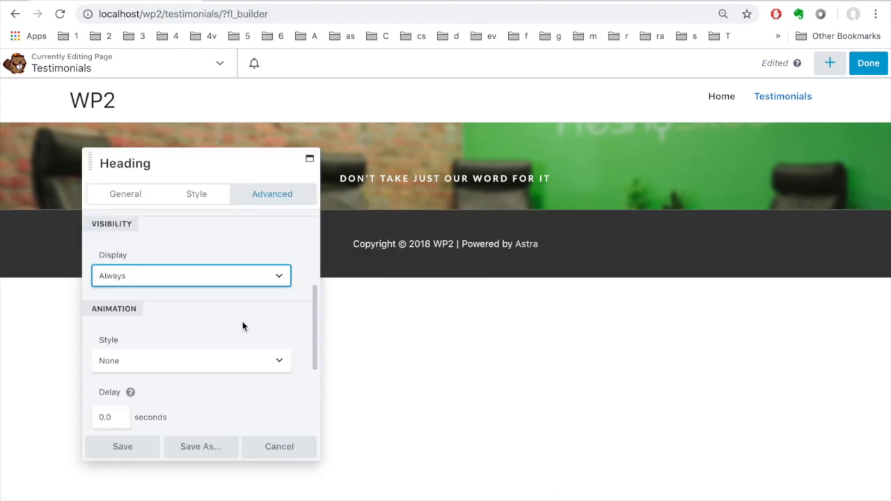
- Give the first banner heading a Slide Up animation with a 0.5 second delay and save its settings
scroll(242, 327, down, 3)
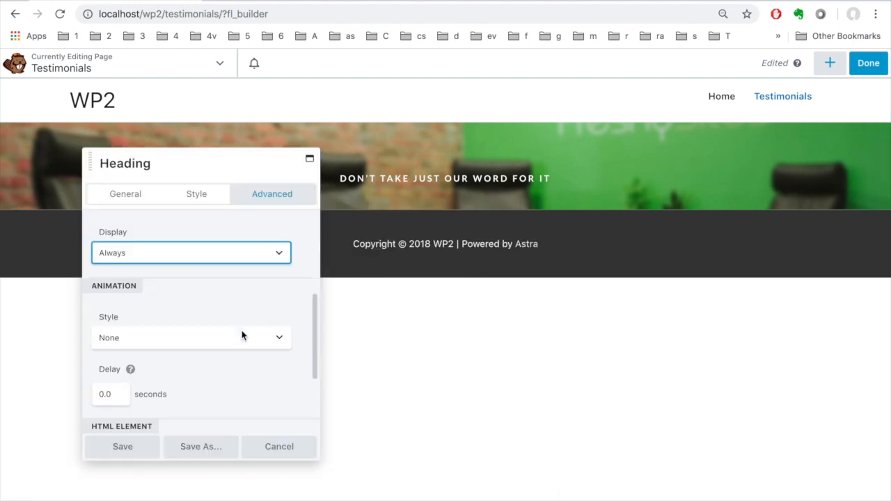
click(278, 297)
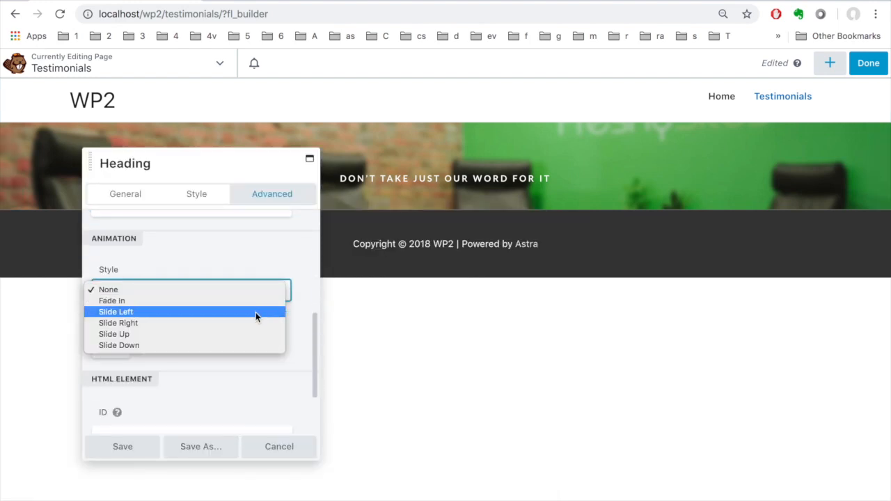
click(211, 336)
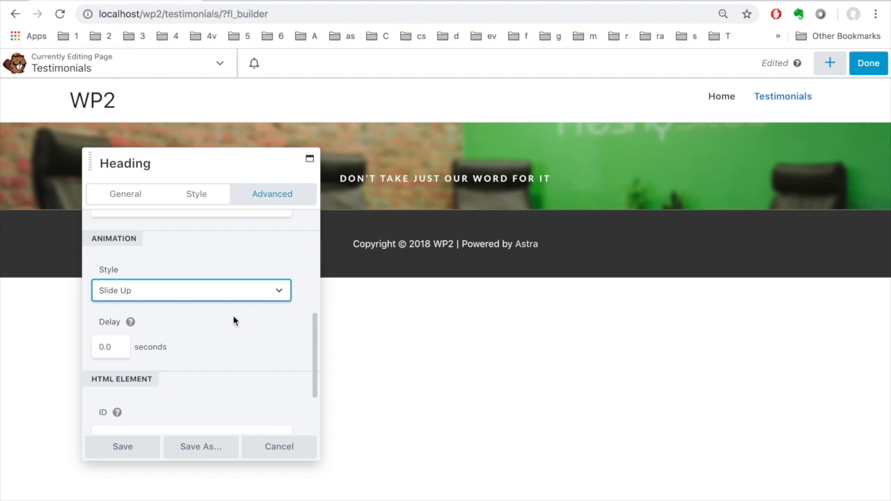
scroll(232, 324, down, 1)
click(119, 331)
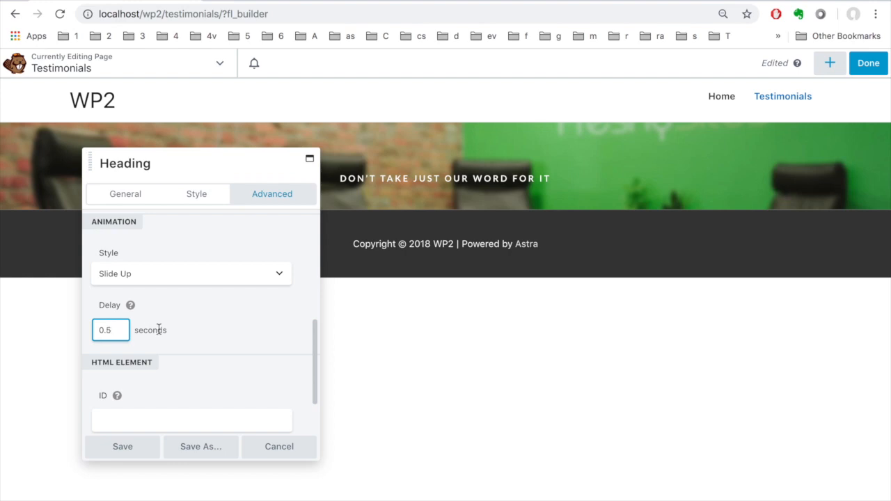
scroll(209, 320, up, 5)
click(123, 448)
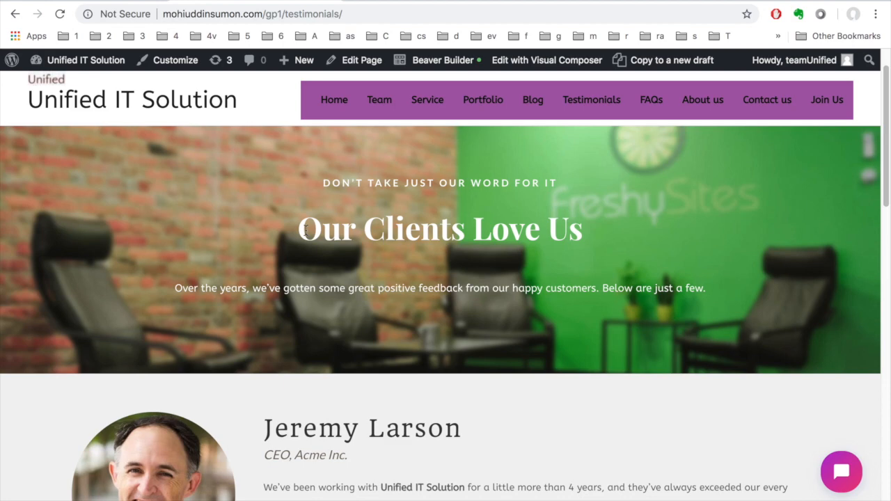
- Copy the title "Our Clients Love Us" from the reference page and duplicate the local banner heading twice
drag(303, 231, 601, 249)
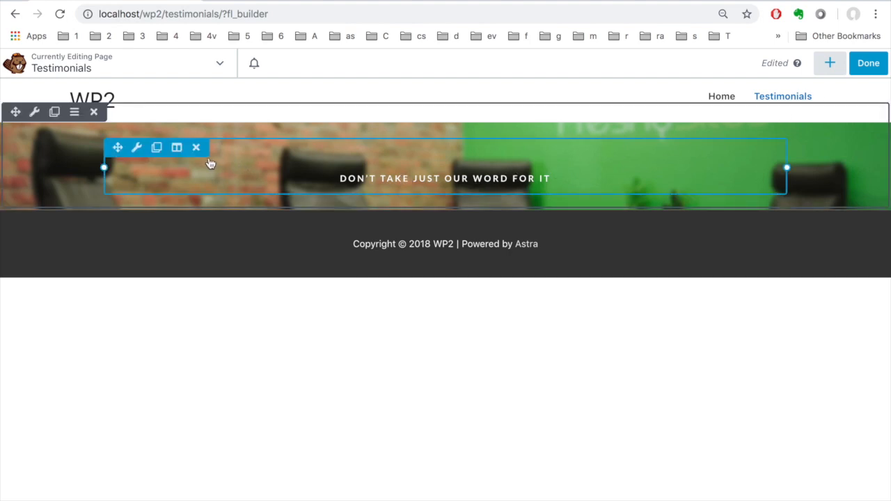
click(157, 148)
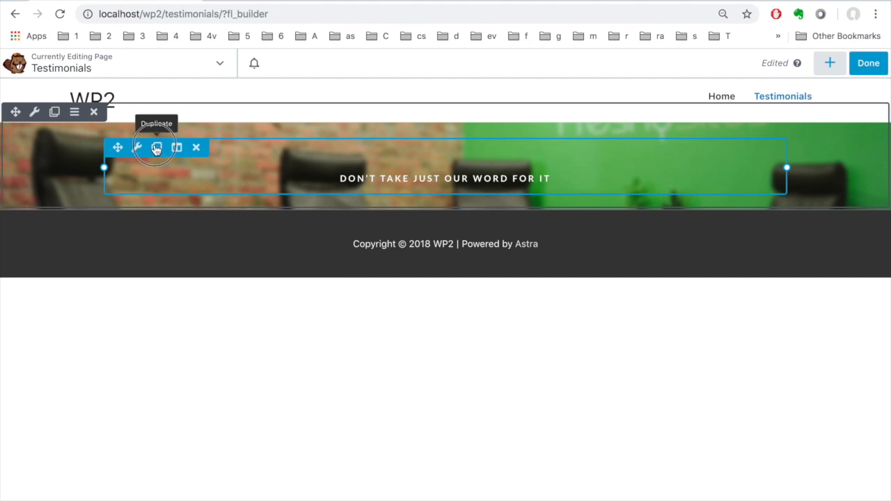
click(156, 149)
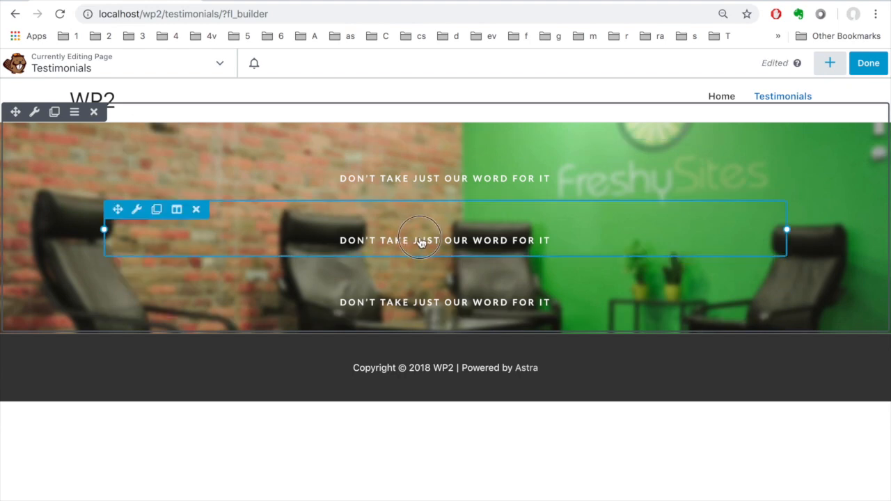
- Replace the middle banner heading's text with "Our Clients Love Us"
click(420, 240)
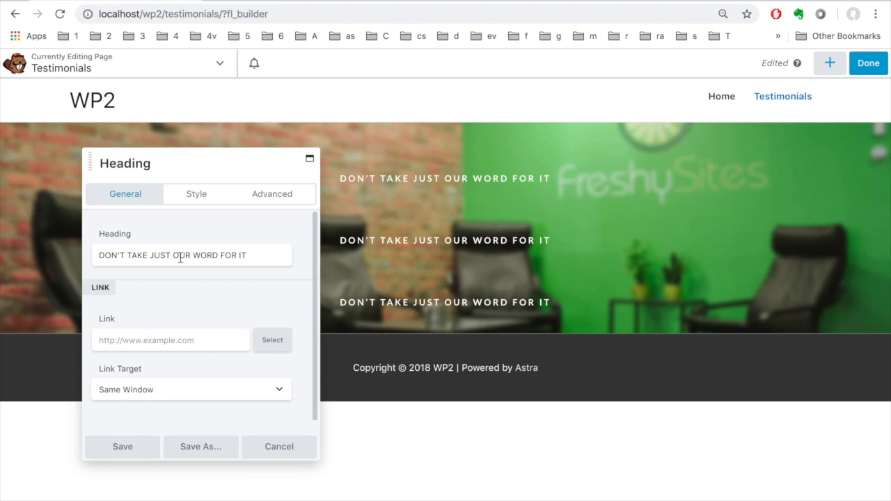
triple_click(175, 255)
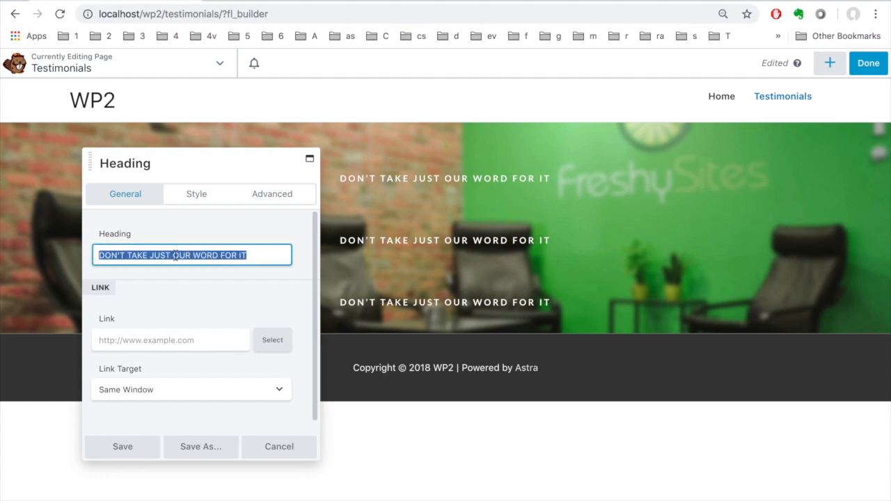
text(Our Clients Love Us)
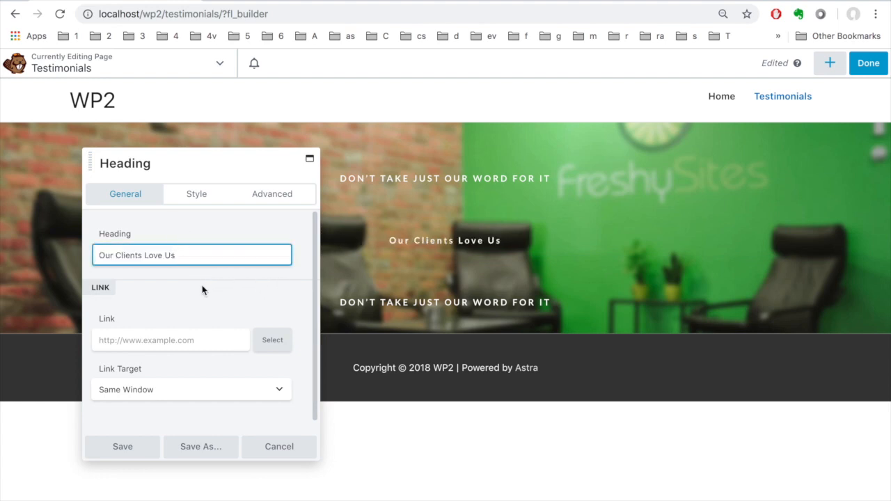
- Check the title's font on the reference page and set the "Our Clients Love Us" heading to Playfair Display, Bold 700
click(195, 193)
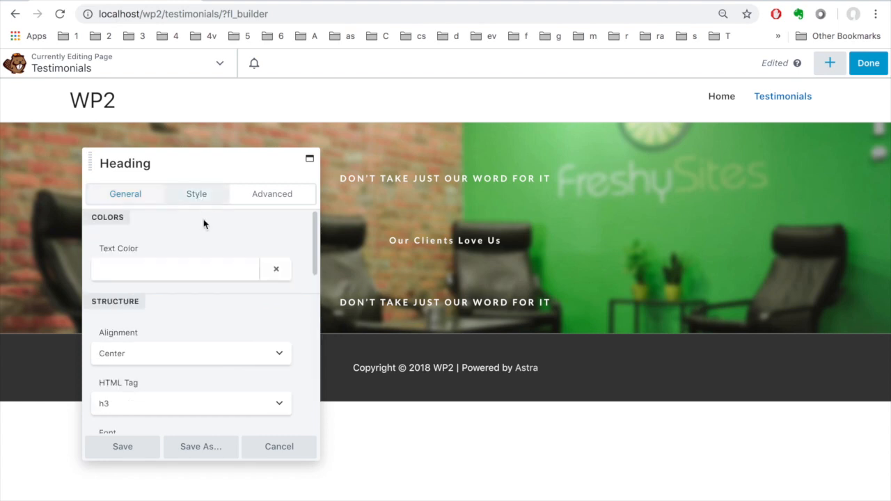
scroll(164, 283, down, 1)
scroll(165, 282, down, 6)
scroll(171, 317, down, 4)
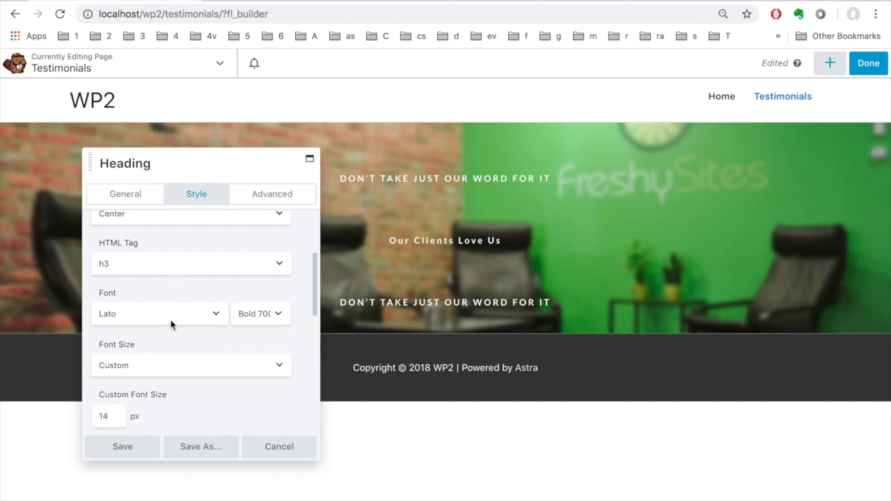
scroll(171, 324, down, 1)
key(ctrl+Left)
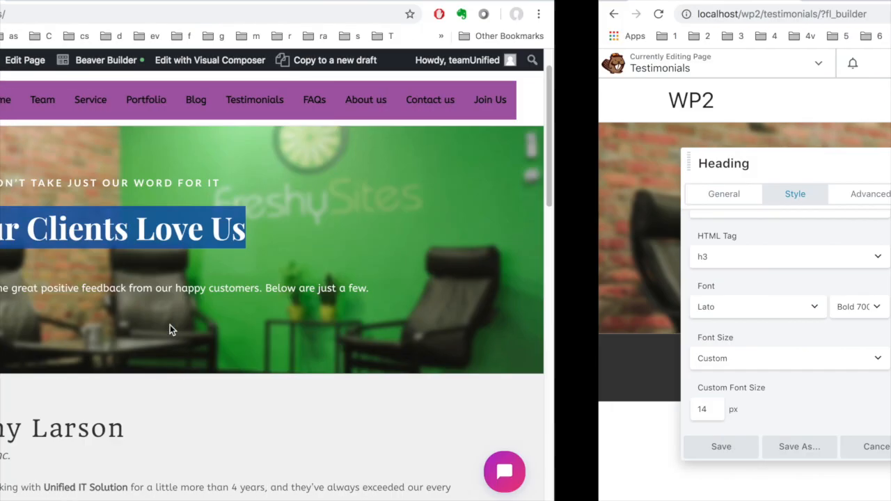
click(688, 223)
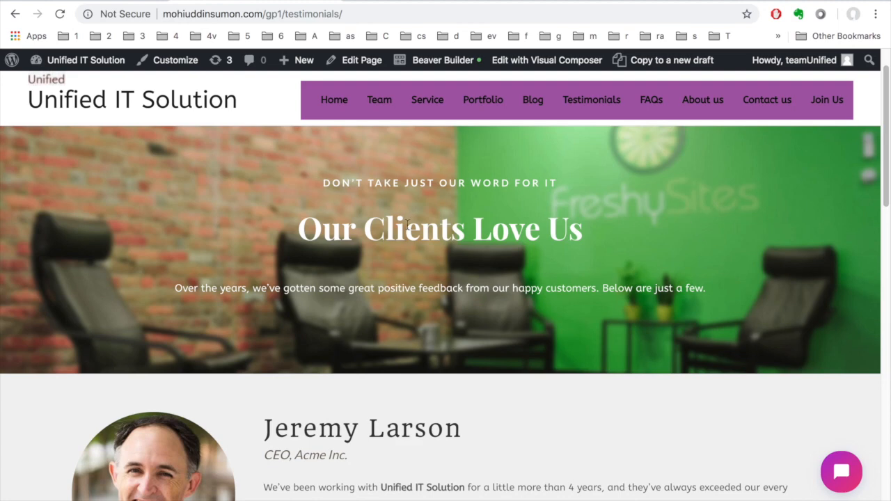
key(ctrl+Right)
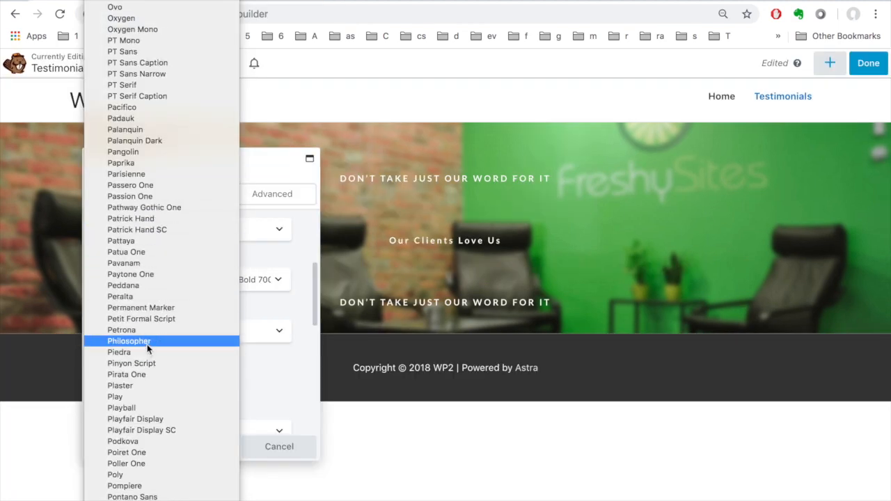
click(133, 419)
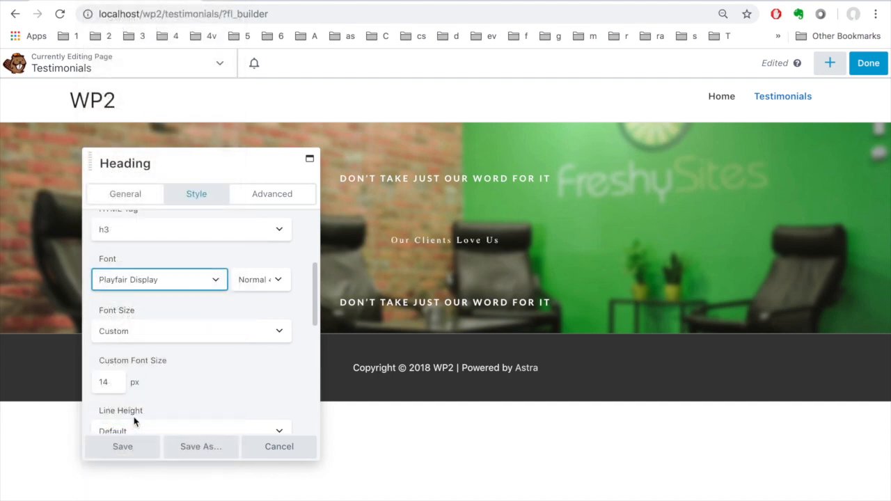
click(279, 279)
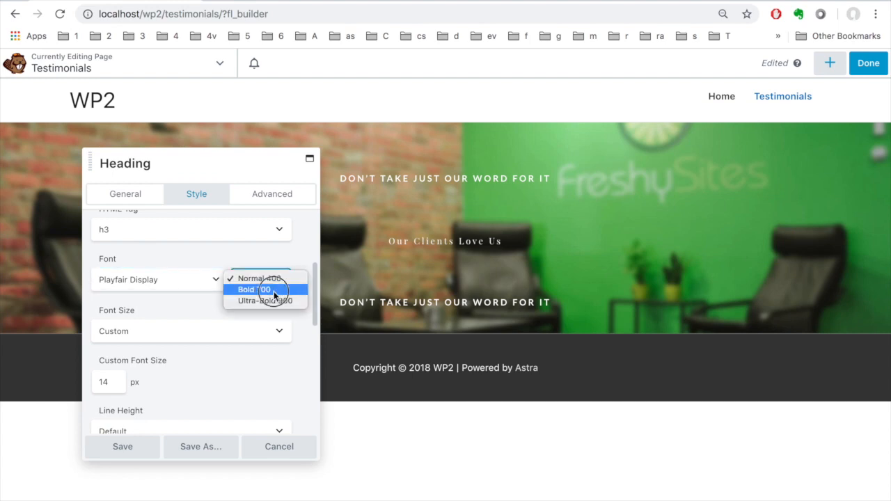
key(Escape)
key(Down)
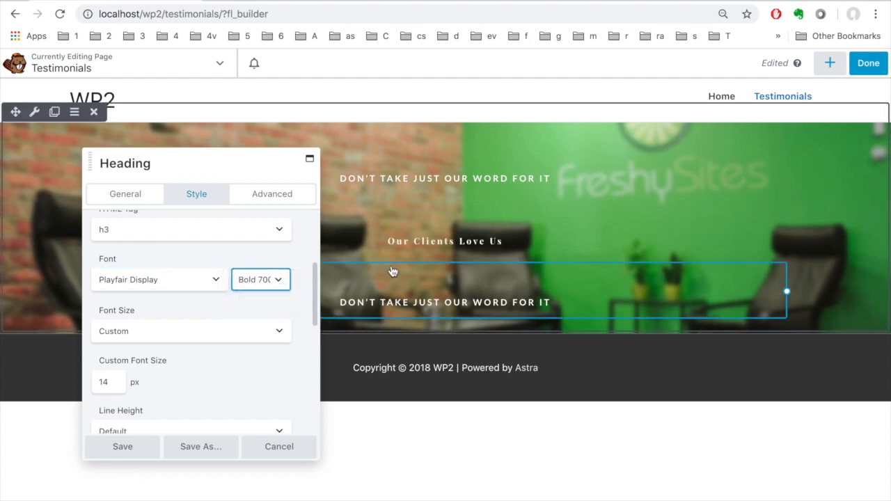
- Set the "Our Clients Love Us" heading's custom font size to 45 px and move its settings window clear of the title
scroll(216, 303, down, 1)
scroll(209, 306, down, 2)
scroll(181, 320, down, 1)
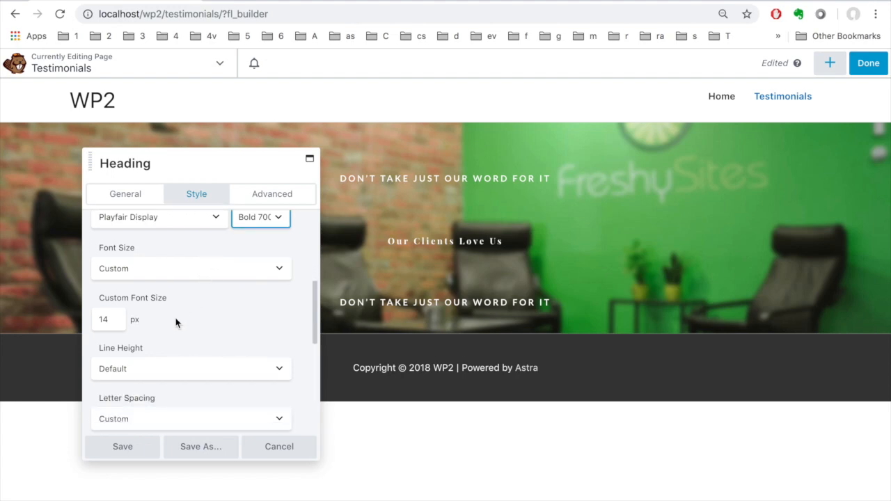
scroll(174, 324, down, 1)
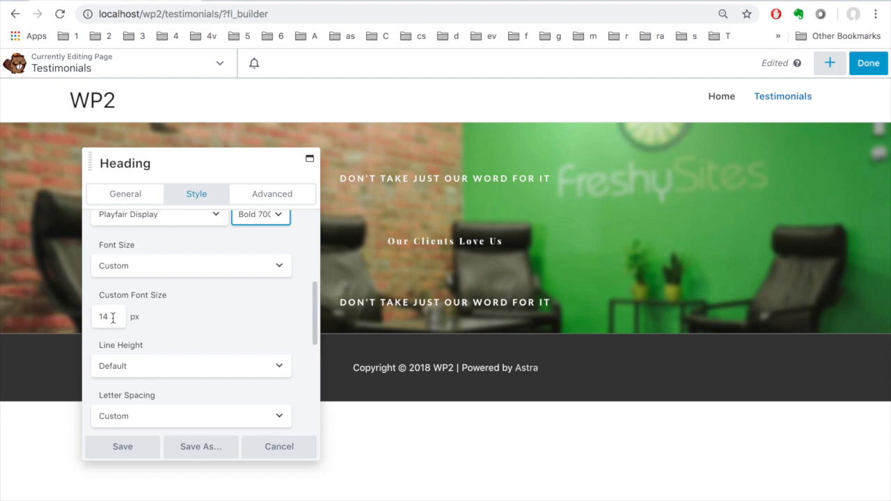
drag(113, 318, 86, 314)
text(4)
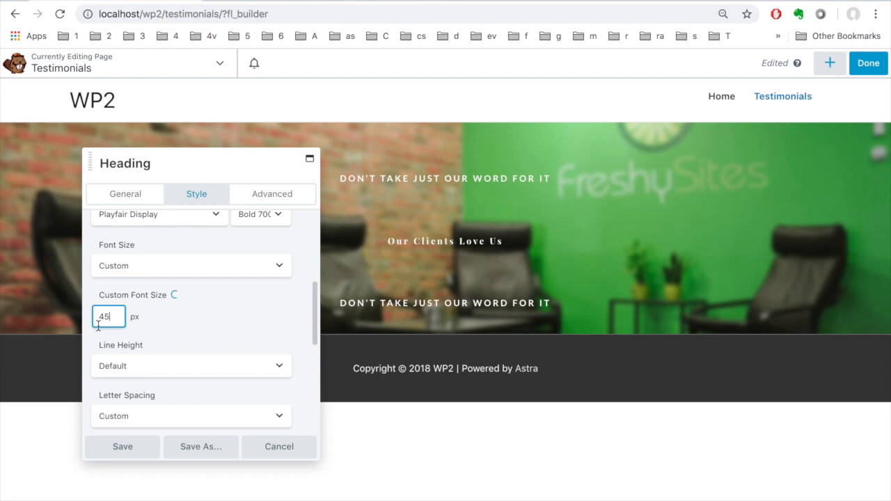
drag(239, 165, 167, 161)
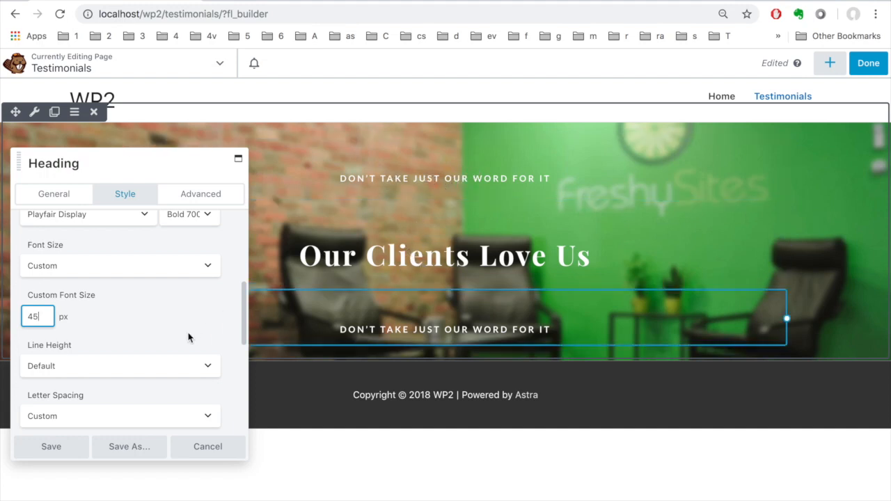
- Examine the "Our Clients Love Us" heading's line height, letter spacing and mobile structure settings
scroll(159, 336, down, 1)
scroll(158, 337, down, 1)
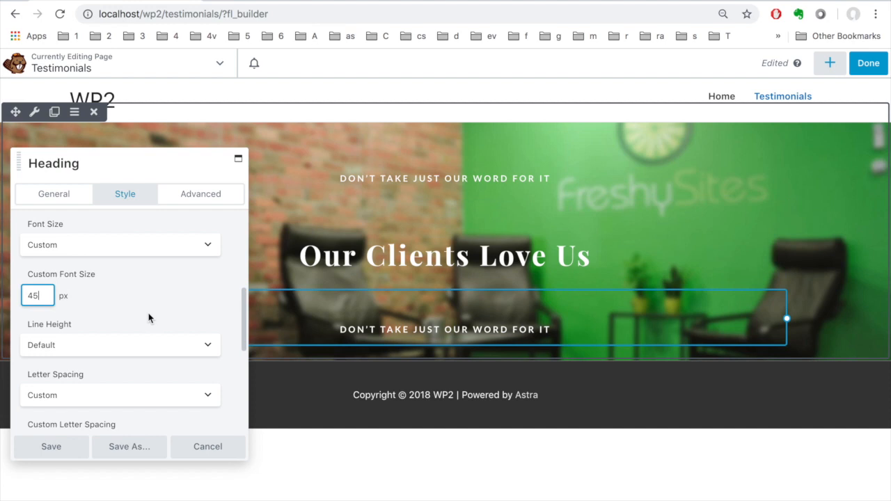
scroll(149, 317, down, 1)
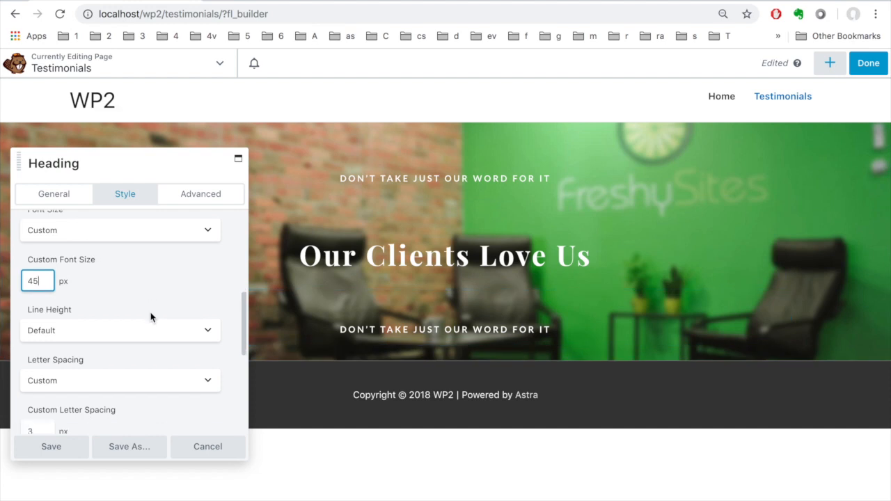
scroll(151, 317, down, 2)
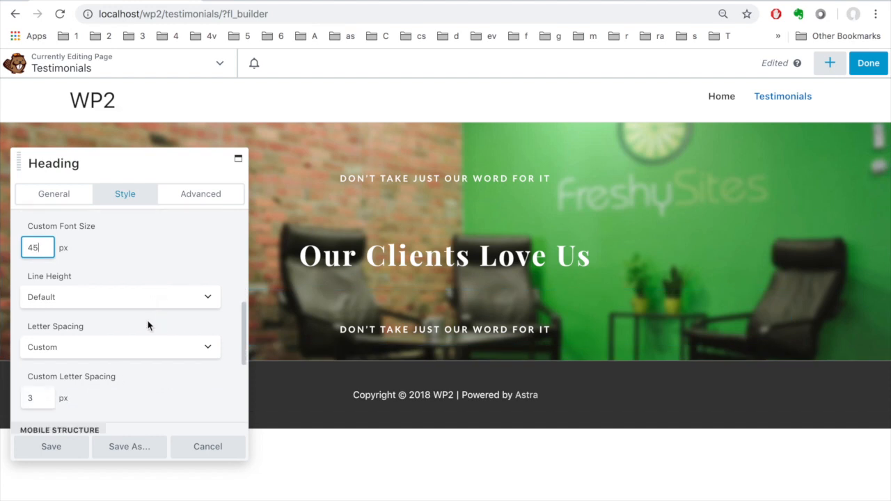
scroll(146, 328, down, 1)
scroll(42, 394, down, 1)
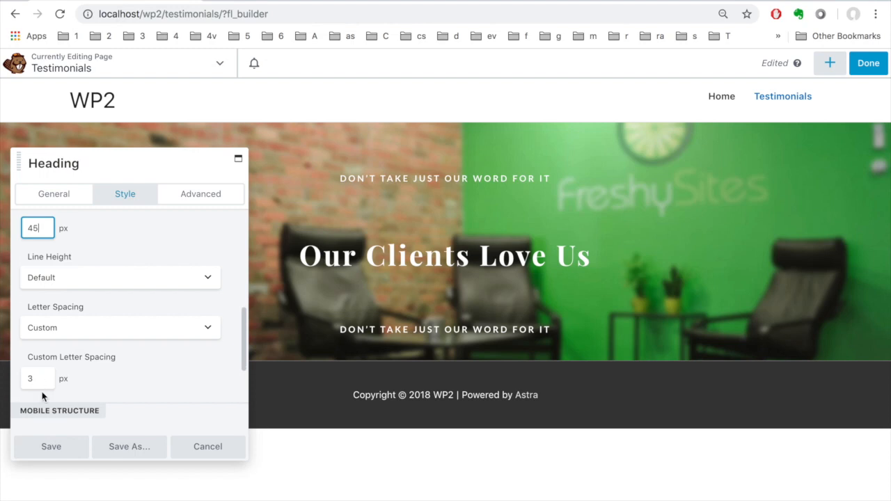
scroll(44, 385, down, 1)
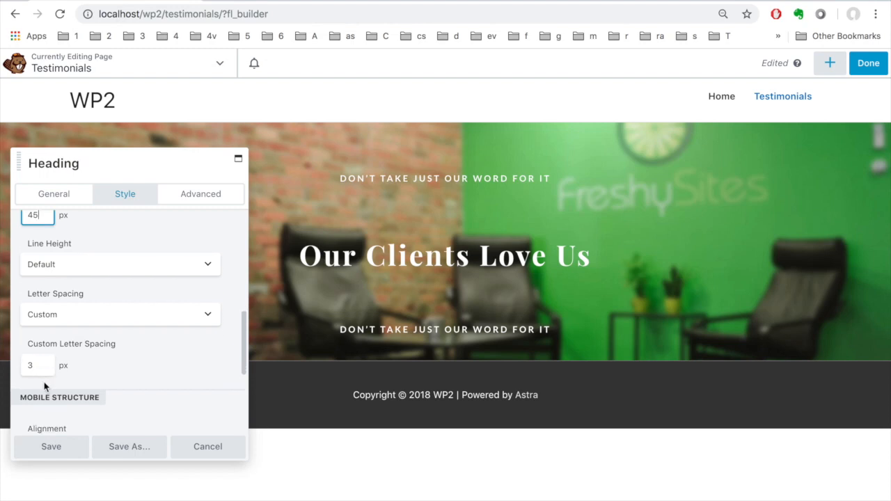
scroll(44, 385, down, 5)
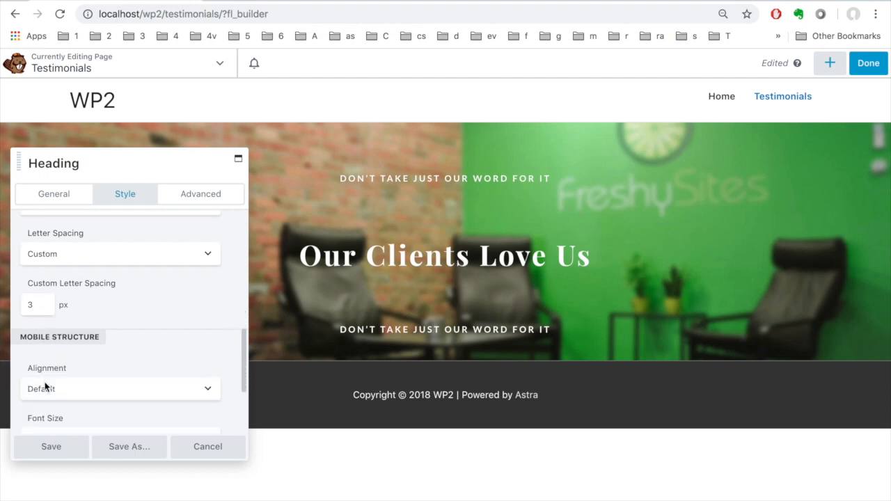
scroll(46, 385, down, 1)
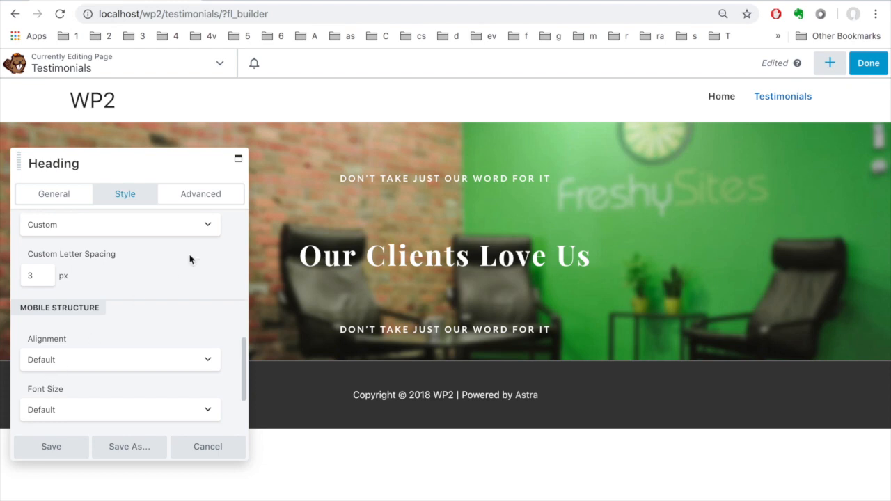
- Set the "Our Clients Love Us" heading's top margin to 20 px, check its animation settings and save the heading
click(202, 196)
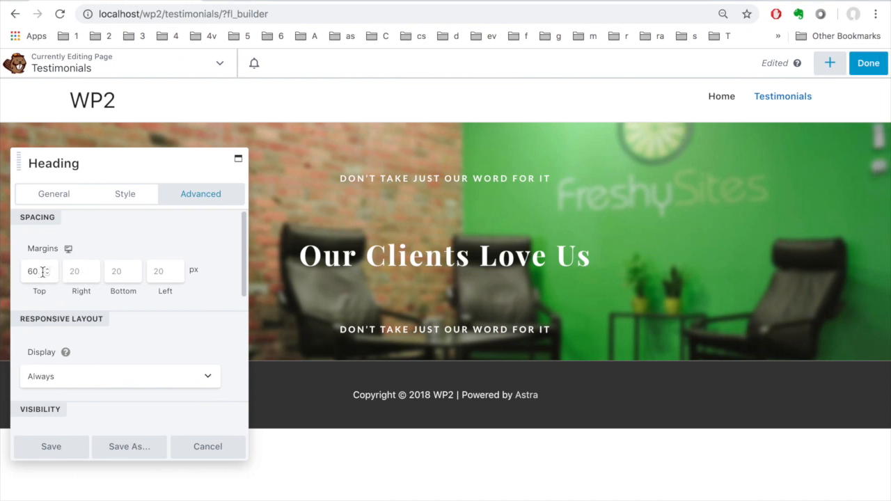
drag(39, 272, 27, 272)
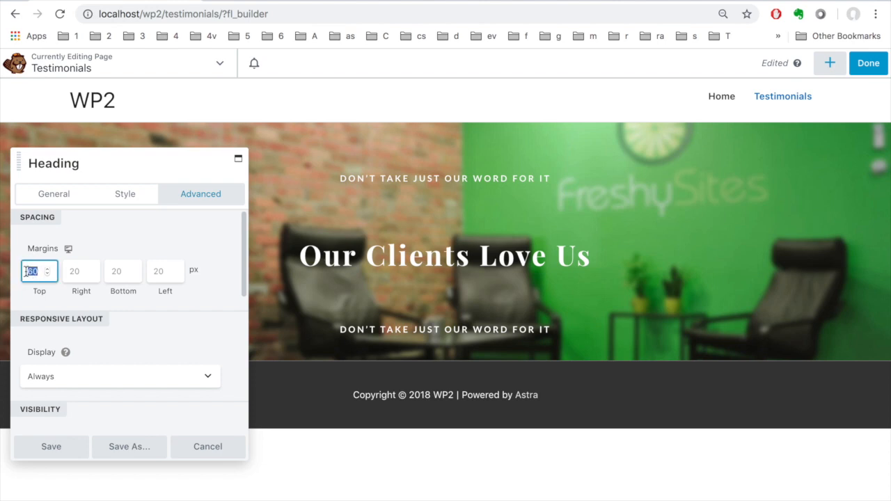
text(20)
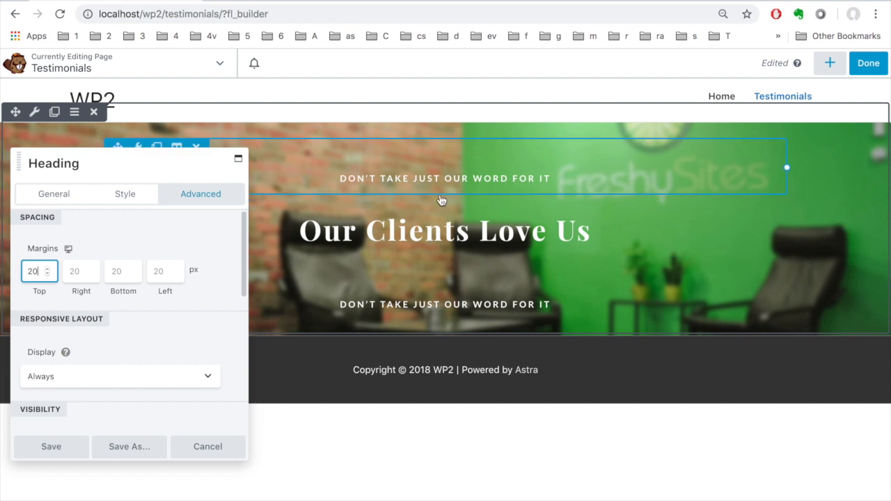
scroll(145, 309, down, 2)
scroll(146, 310, down, 1)
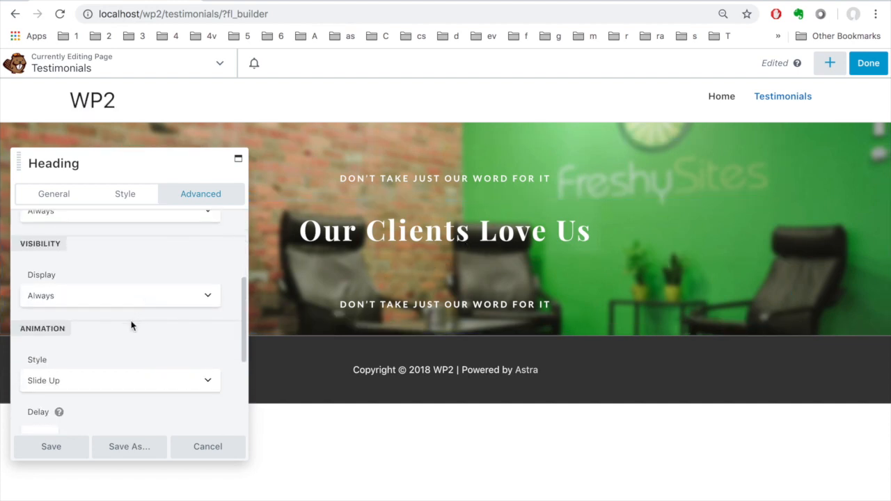
scroll(132, 325, down, 1)
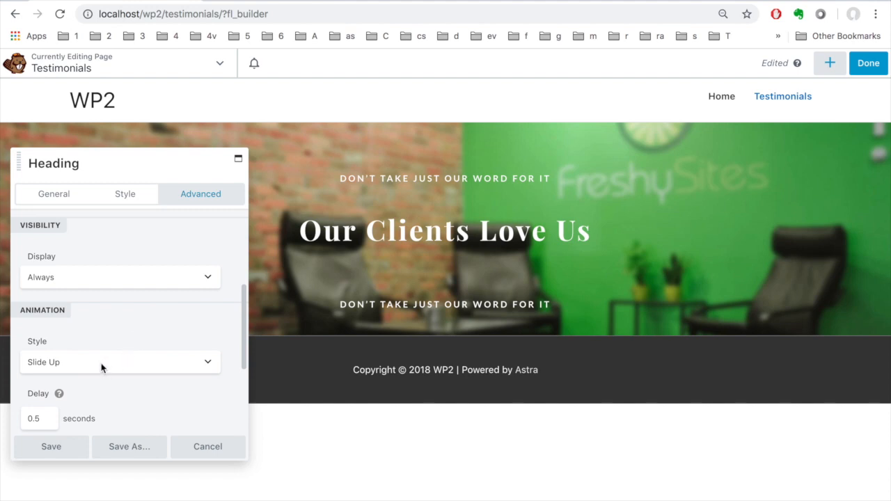
scroll(104, 366, down, 4)
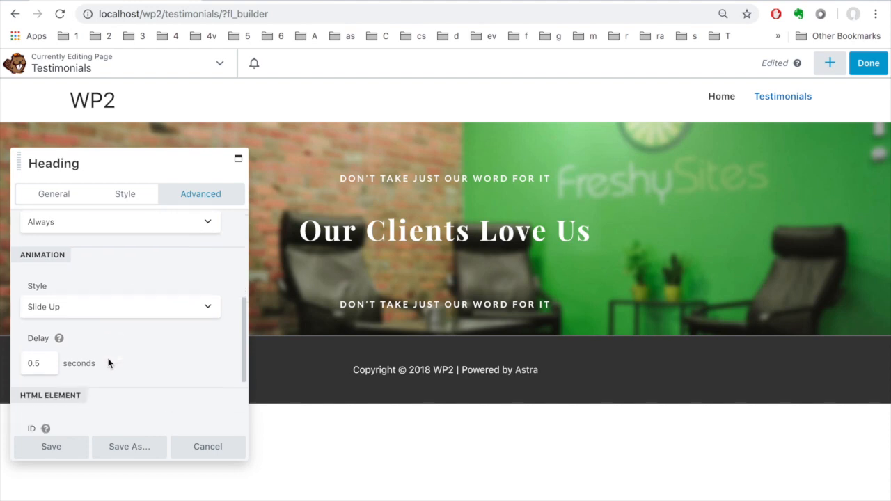
scroll(111, 362, down, 1)
click(50, 448)
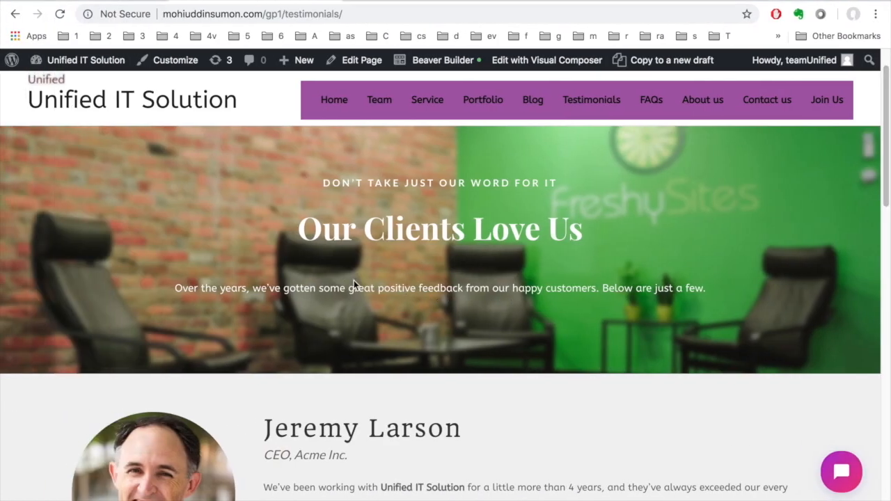
- Replace the third banner heading's text with the reference page's "Over the years, we've gotten some great positive feedback from our happy customers. Below are just a few."
triple_click(350, 288)
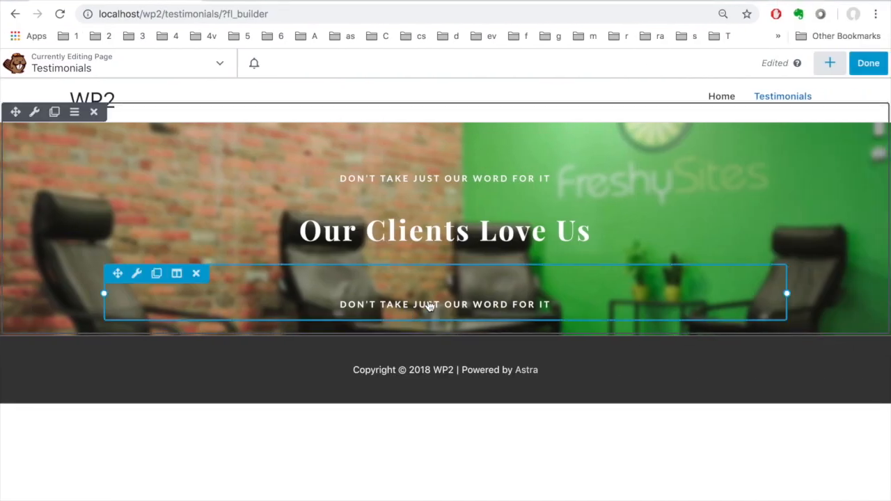
click(429, 307)
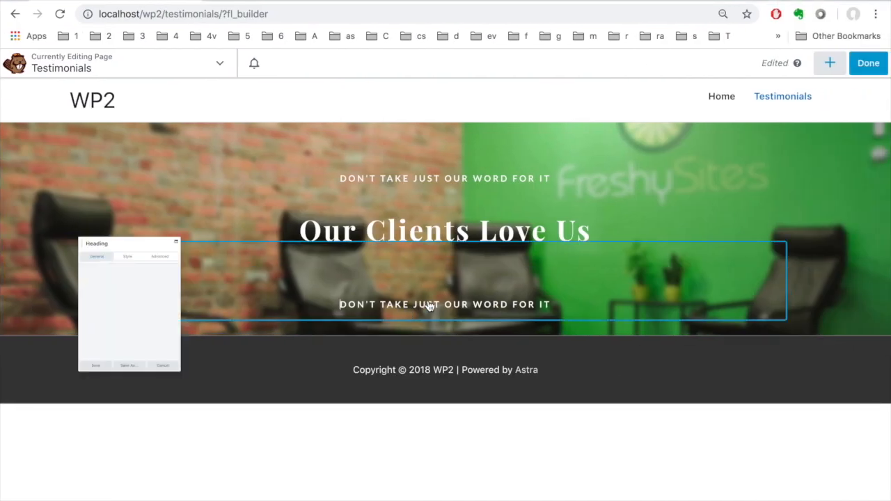
triple_click(98, 256)
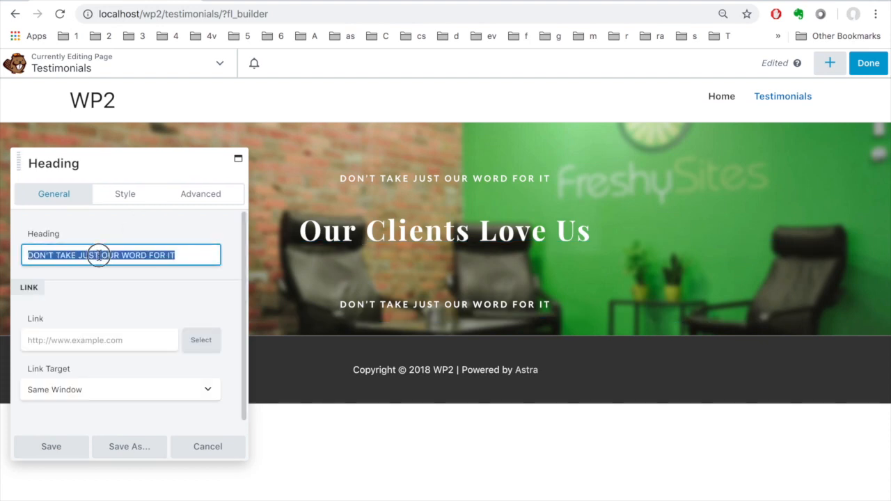
text(Over the years we've gotten some great positive feedback from our happy customers. Below are just a few.)
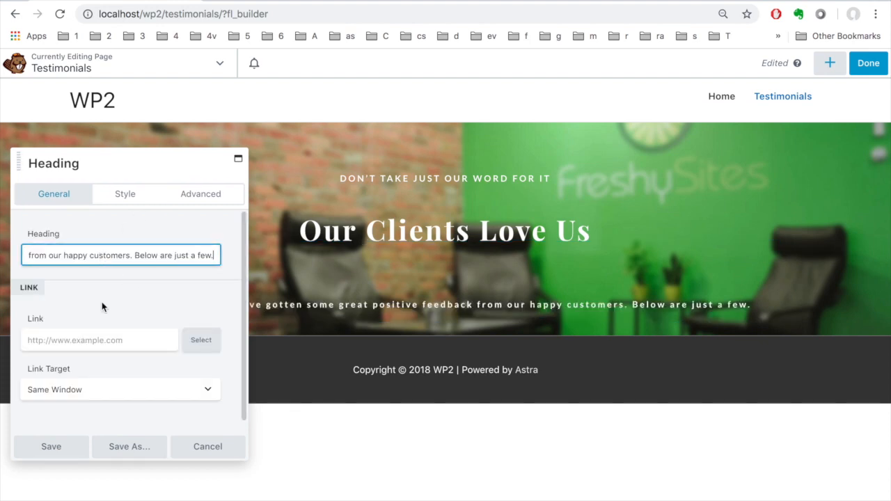
- Set the "Over the years" heading's font to Helvetica with the Normal 400 weight
click(132, 195)
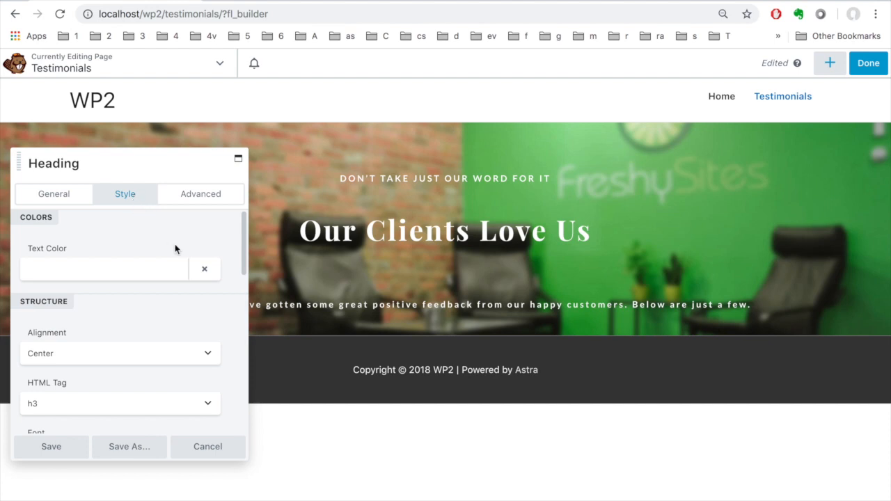
scroll(126, 285, down, 3)
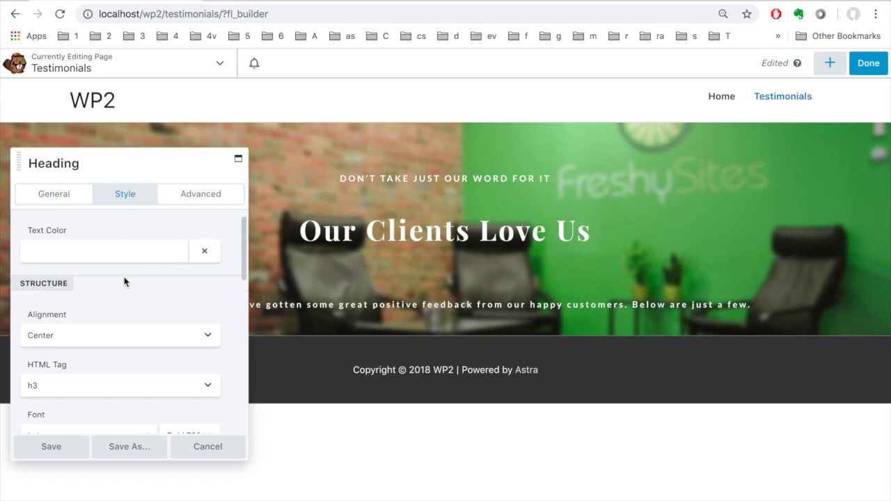
scroll(122, 306, down, 3)
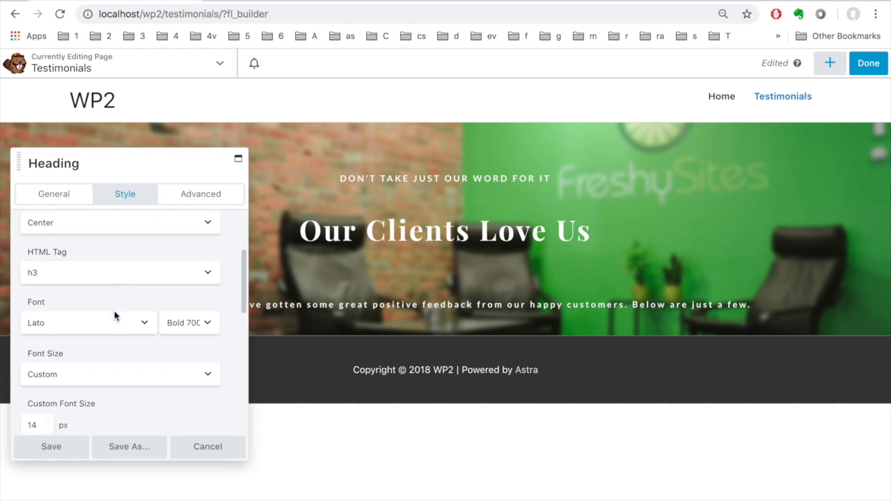
click(145, 272)
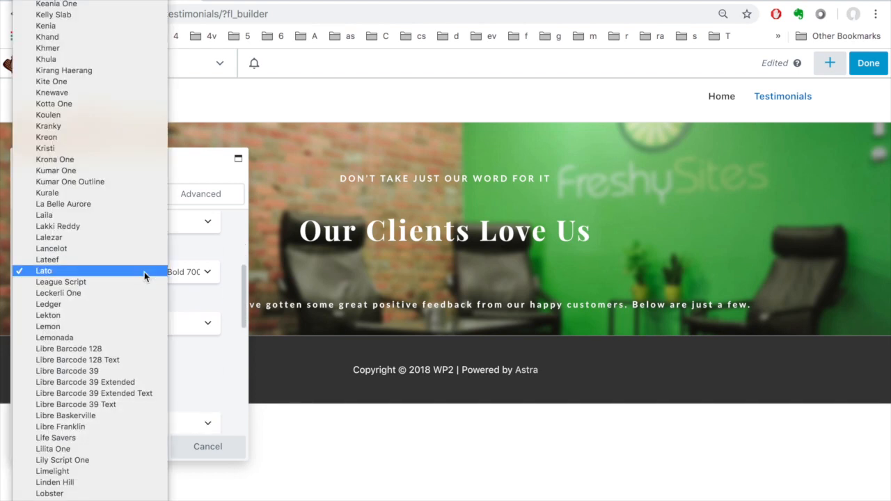
scroll(132, 137, up, 5)
scroll(132, 137, up, 20)
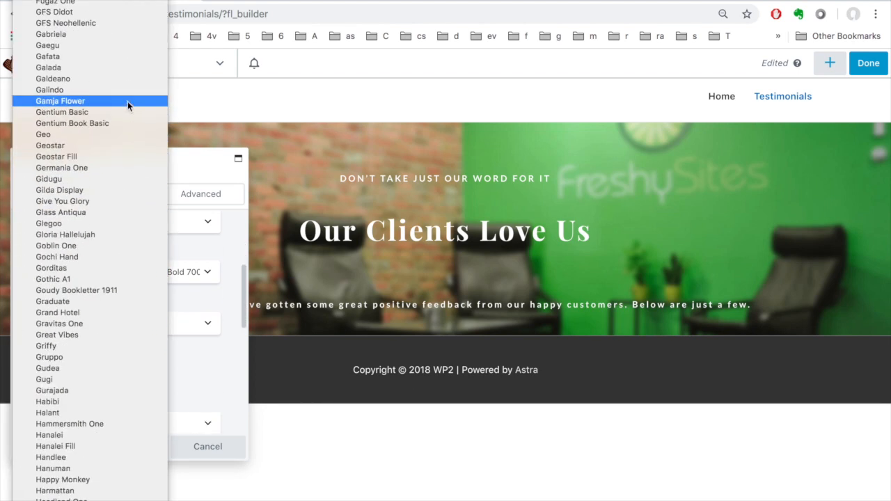
scroll(129, 100, up, 20)
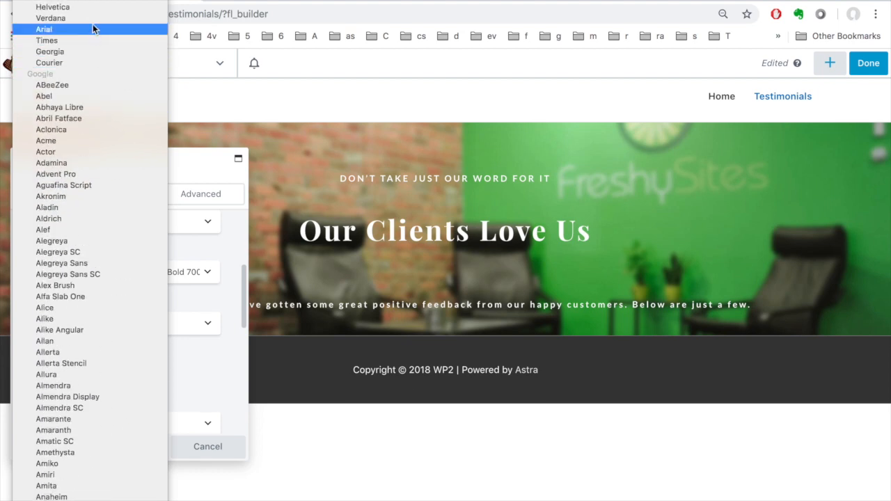
click(83, 9)
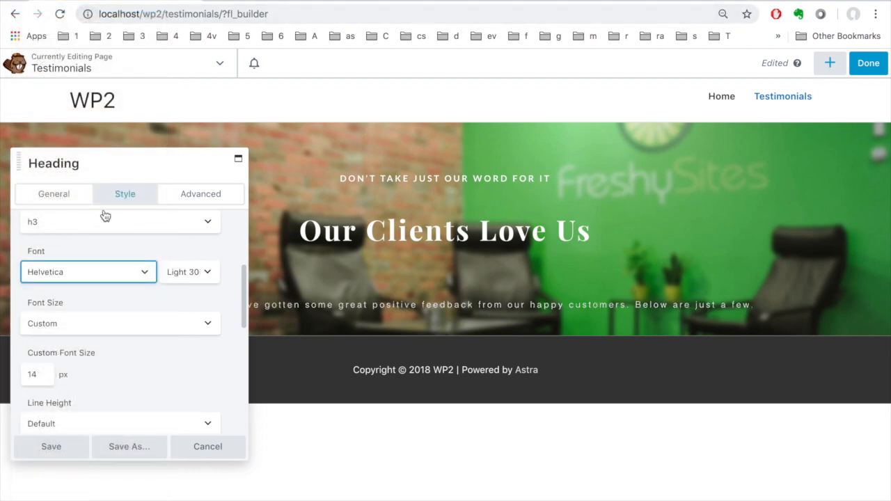
click(204, 274)
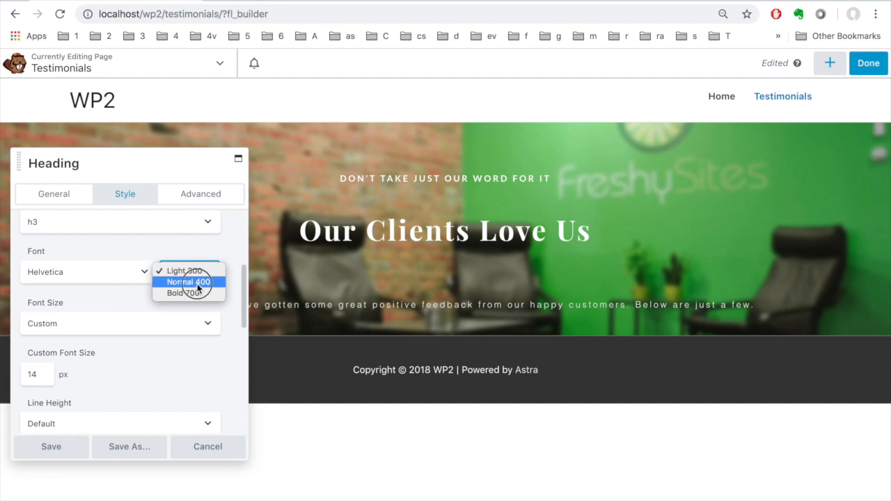
click(198, 282)
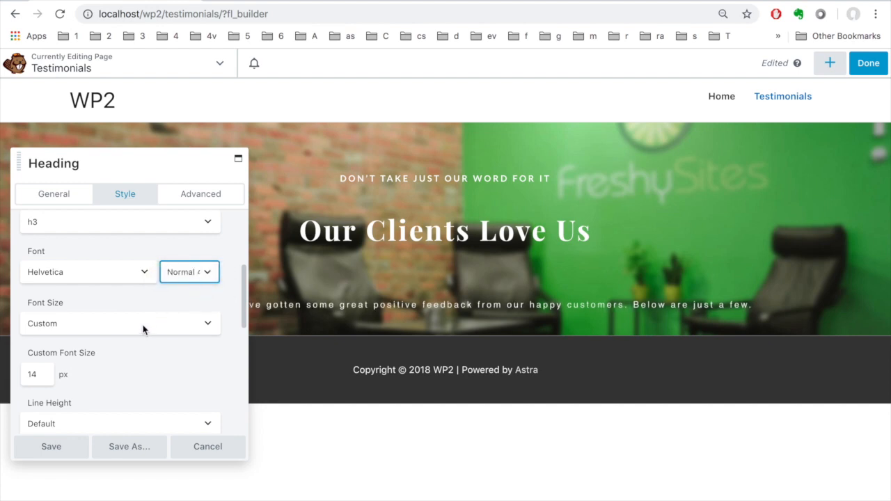
- Move the settings window off the start of the "Over the years" text and set its custom font size to 16 px
drag(156, 169, 680, 217)
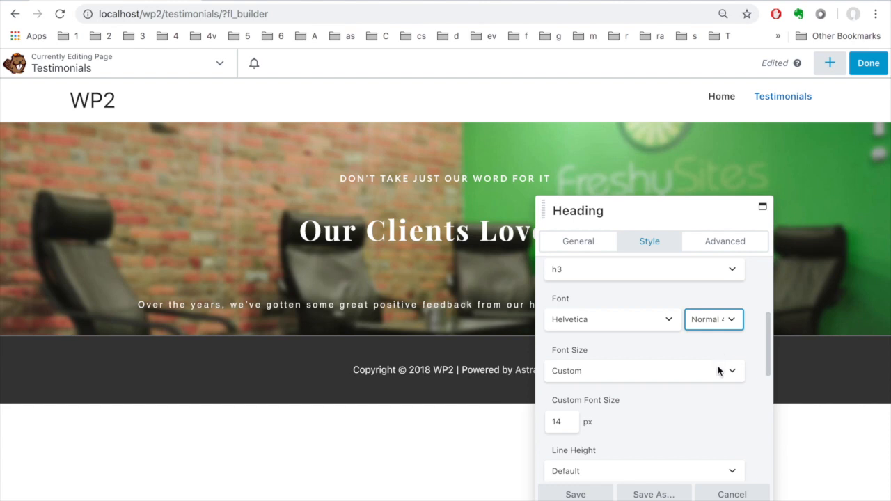
scroll(652, 402, down, 1)
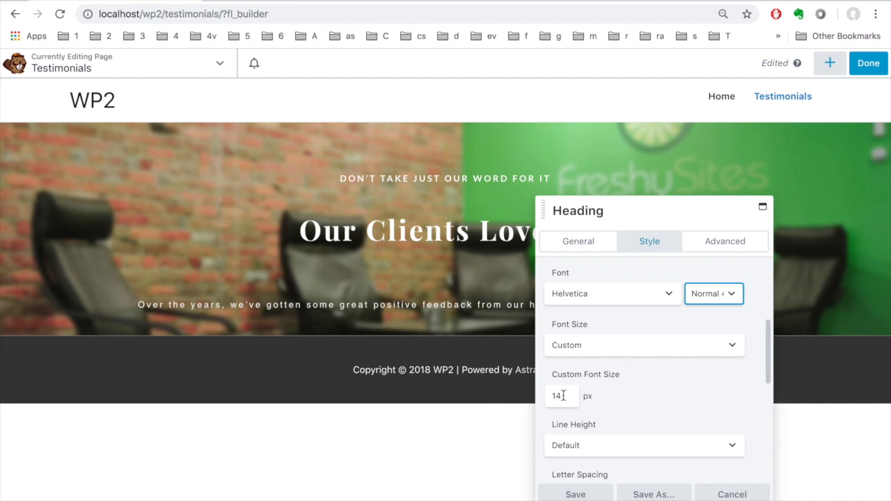
click(563, 395)
drag(561, 395, 554, 395)
key(BackSpace)
text(16)
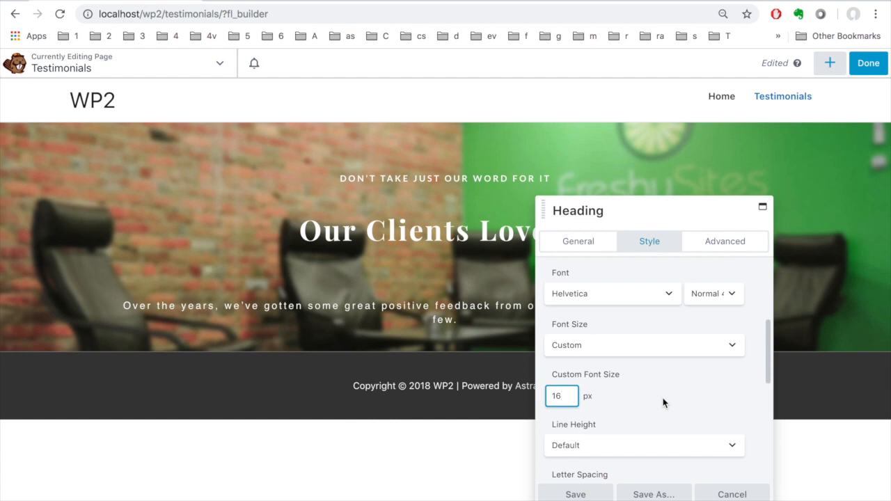
- Change the "Over the years" heading's letter spacing from Custom to Default
scroll(663, 402, down, 1)
scroll(662, 403, down, 3)
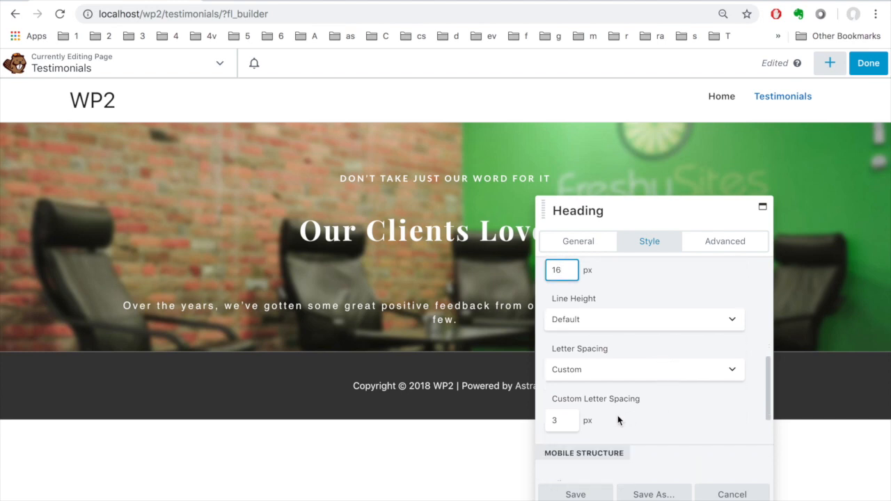
click(559, 421)
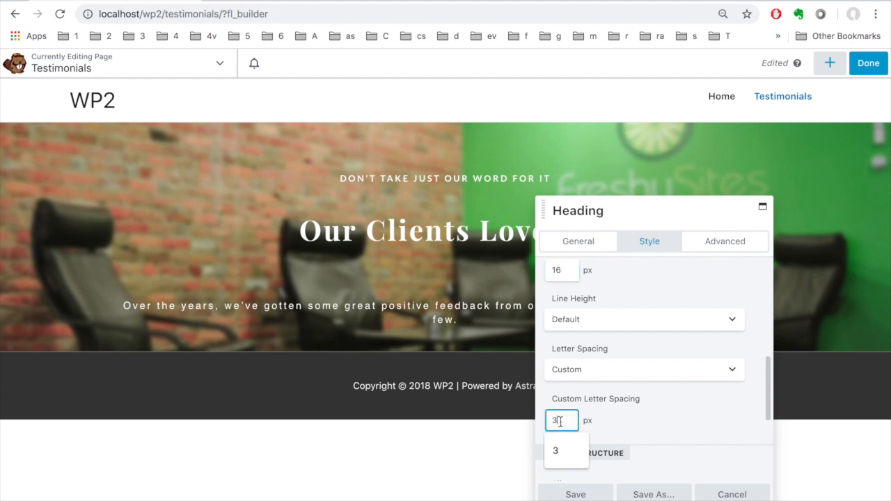
click(734, 371)
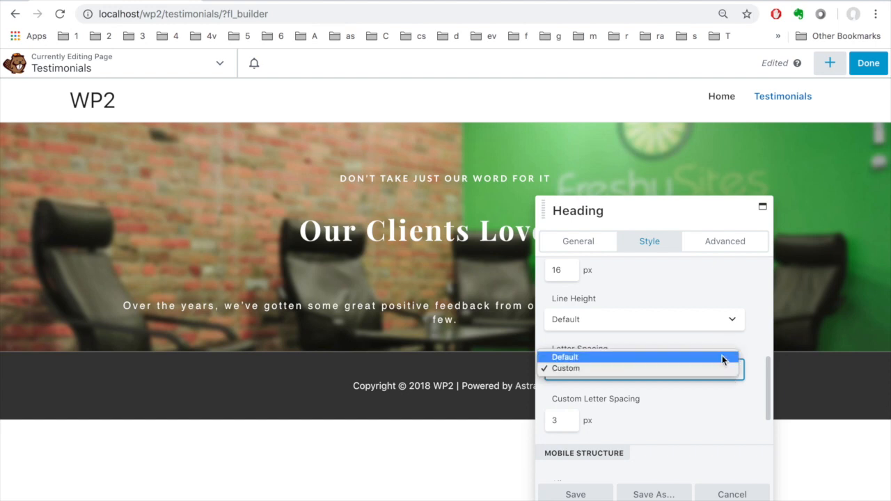
click(724, 357)
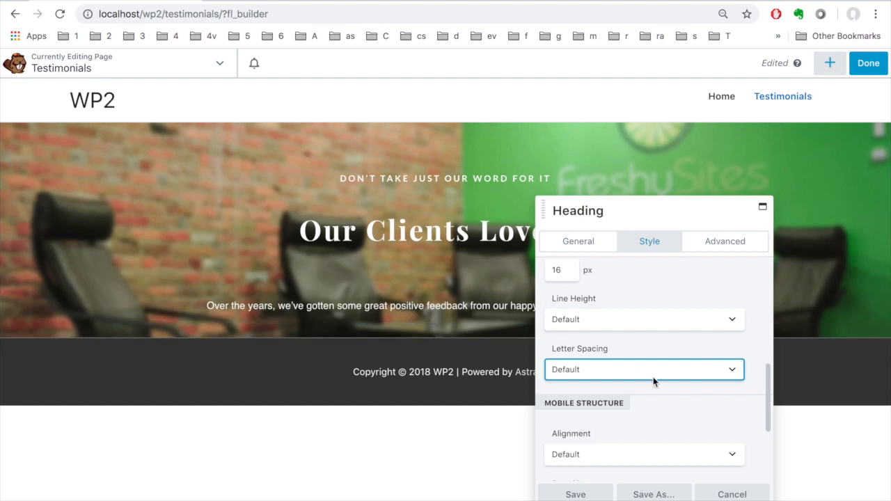
scroll(653, 381, down, 2)
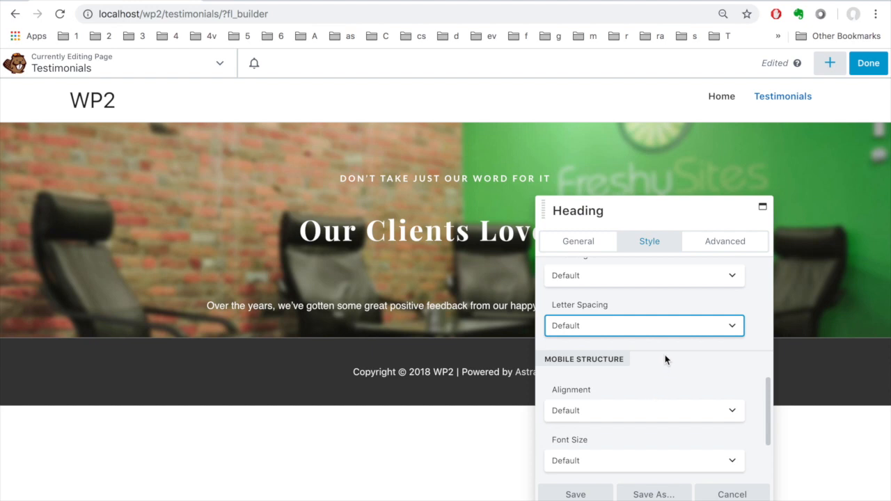
- Set the "Over the years" heading's top margin to 30 px and check the spacing on the reference page
click(728, 247)
scroll(683, 307, up, 5)
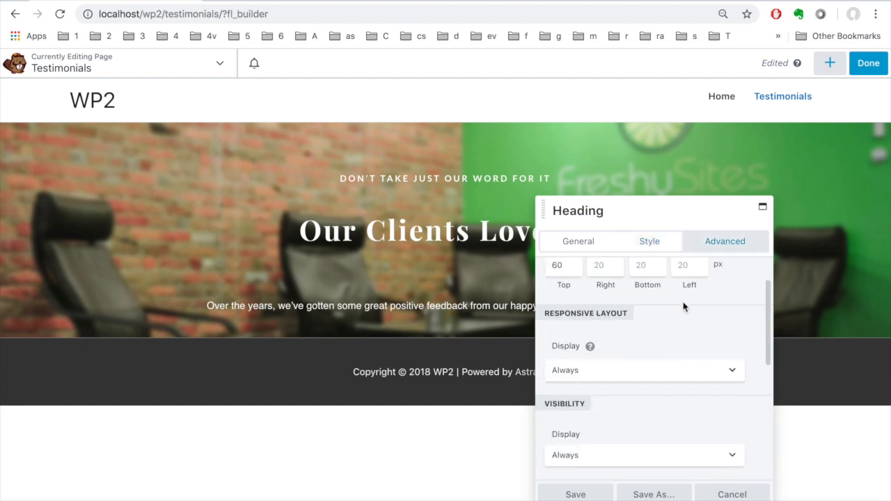
scroll(684, 307, up, 2)
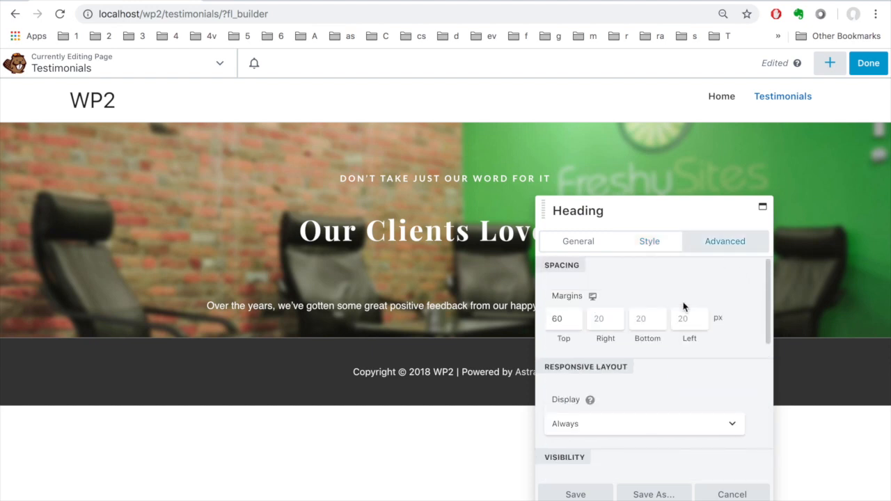
mouse_move(448, 255)
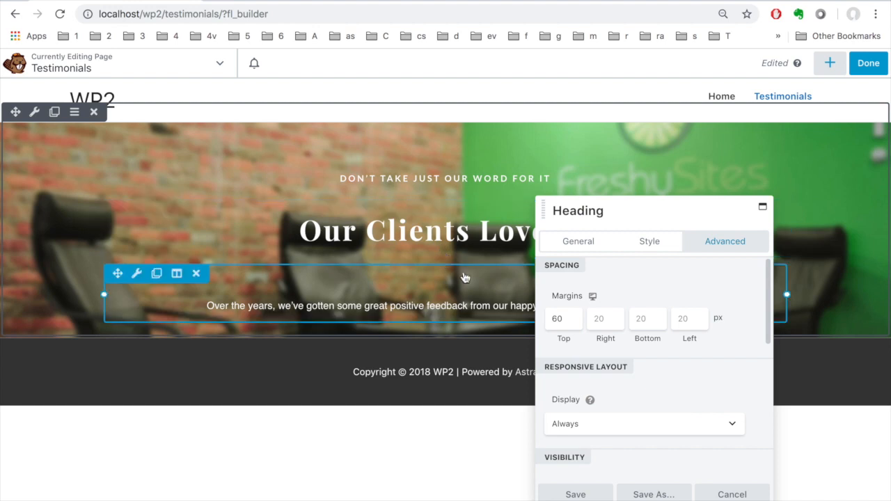
drag(564, 318, 535, 318)
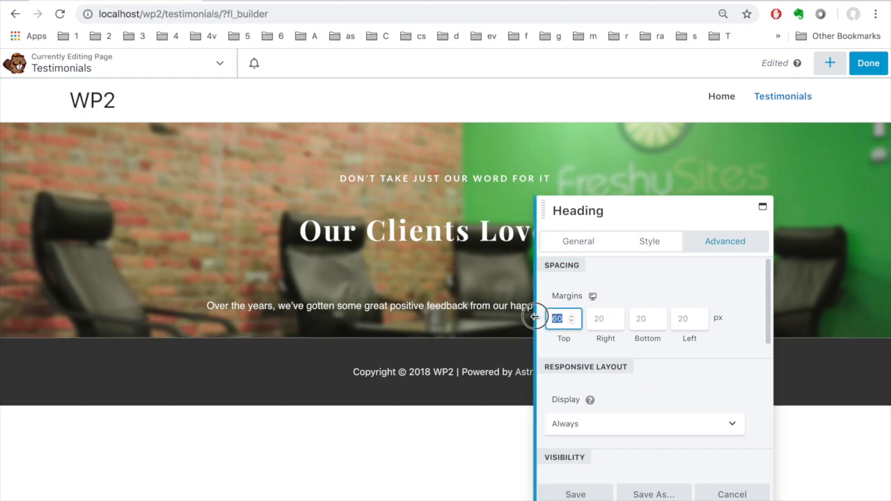
text(30)
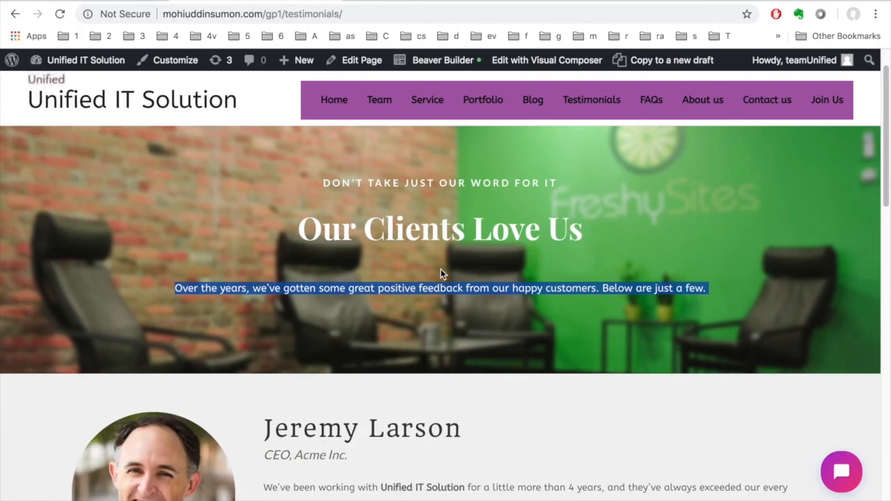
click(442, 266)
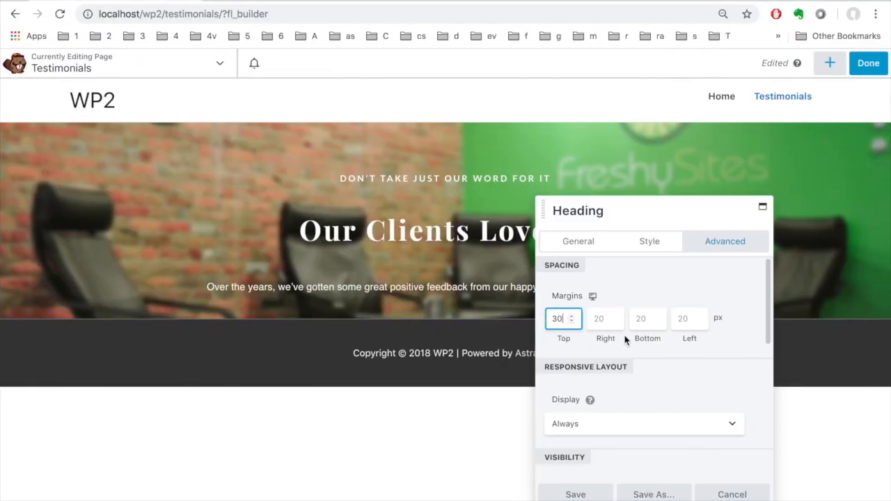
- Set the "Over the years" heading's bottom margin to 90 px, save it, and compare the banner with the reference page
click(642, 319)
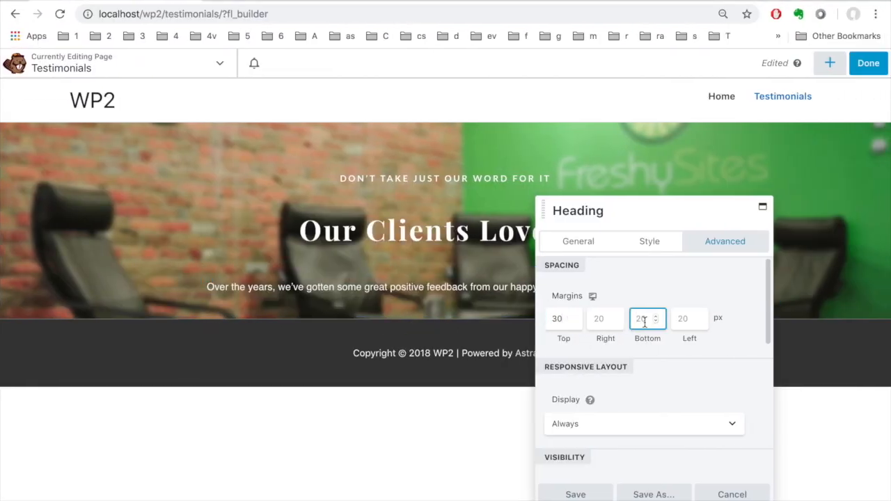
text(90)
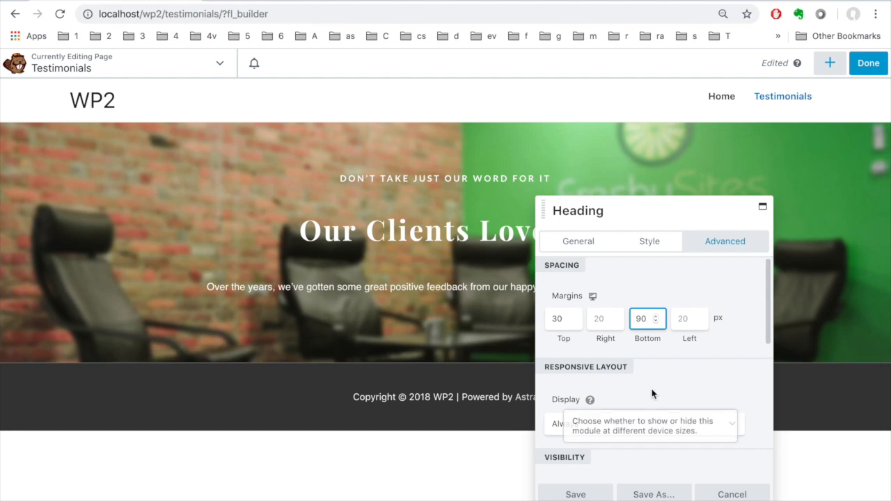
scroll(627, 432, down, 3)
click(574, 494)
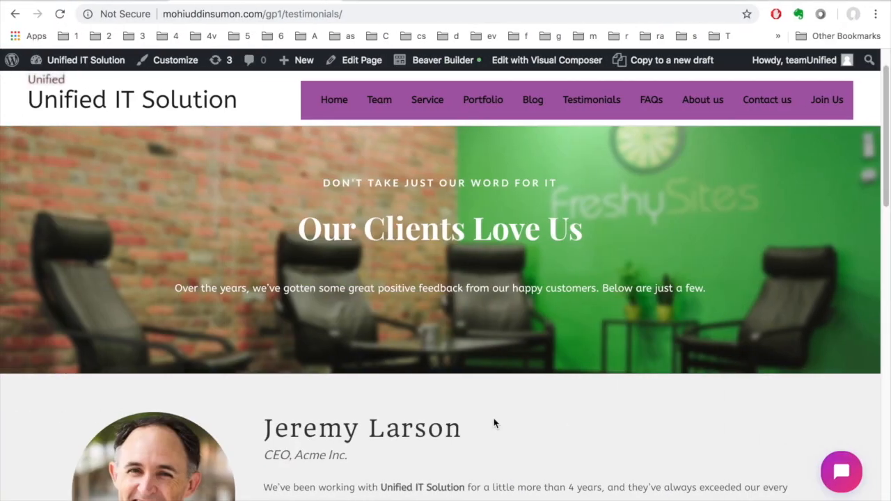
key(ctrl+Right)
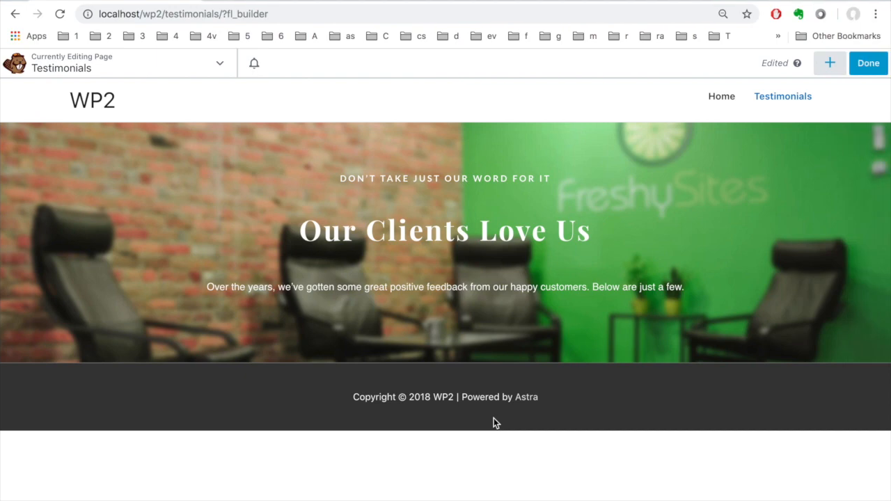
key(ctrl+Left)
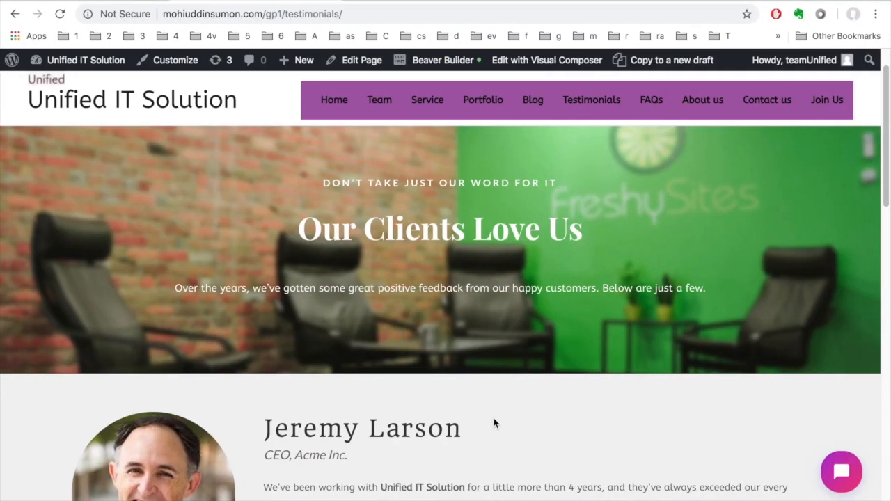